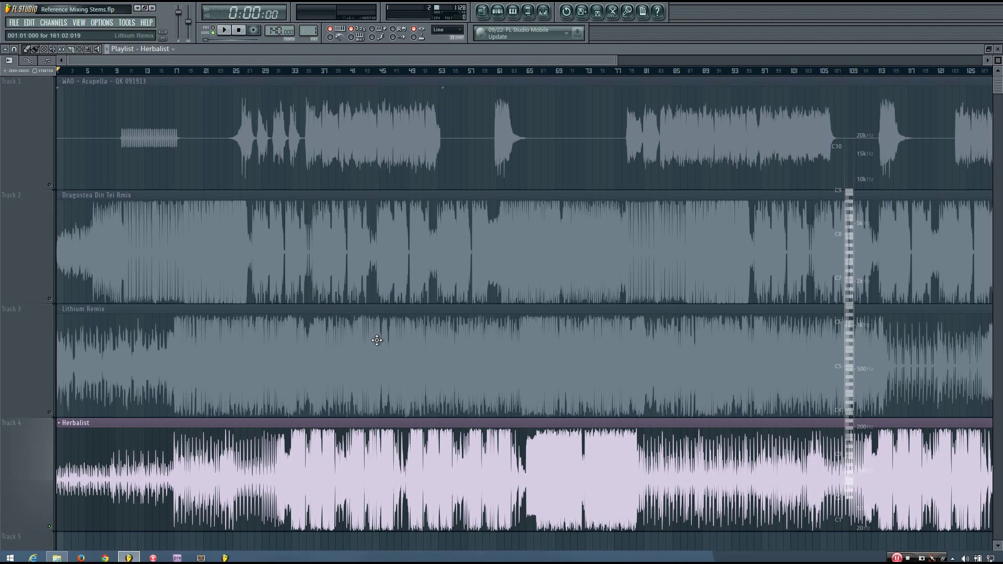
# Play the stem mix from bar 16 with the playlist zoomed out to show every whole clip
pyautogui.click(172, 74)
pyautogui.scroll(-2, 120, 434)
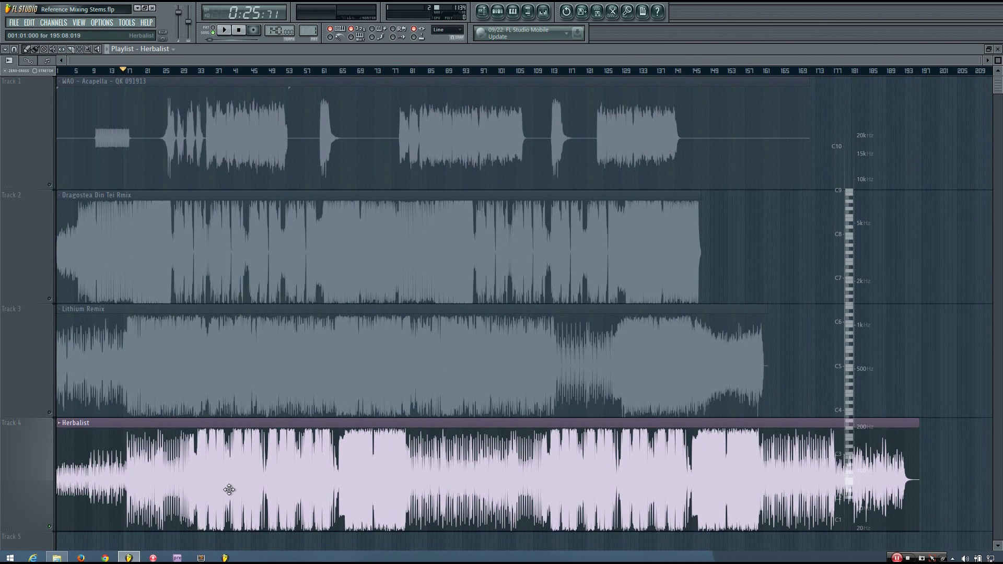
pyautogui.press('space')
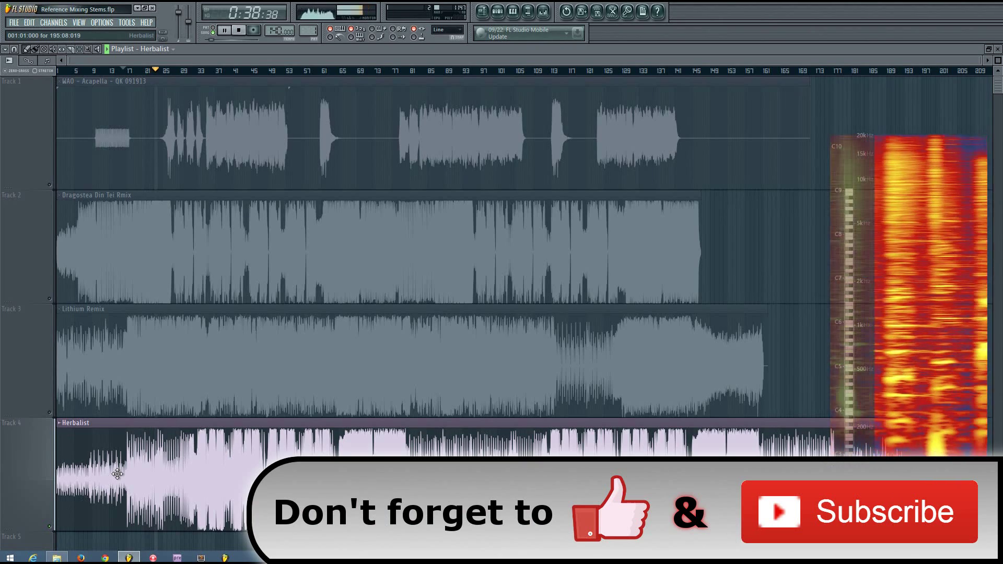
# Stop playback, delete the Herbalist and Dragostea clips, and move Lithium Remix up to Track 2
pyautogui.rightClick(100, 499)
pyautogui.press('space')
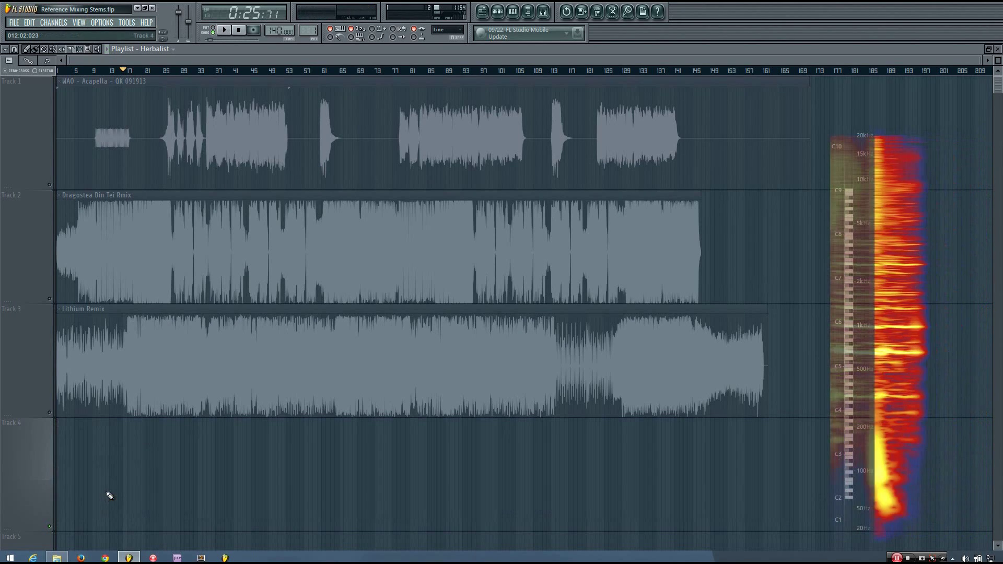
pyautogui.rightClick(172, 293)
pyautogui.moveTo(191, 368); pyautogui.dragTo(164, 249)
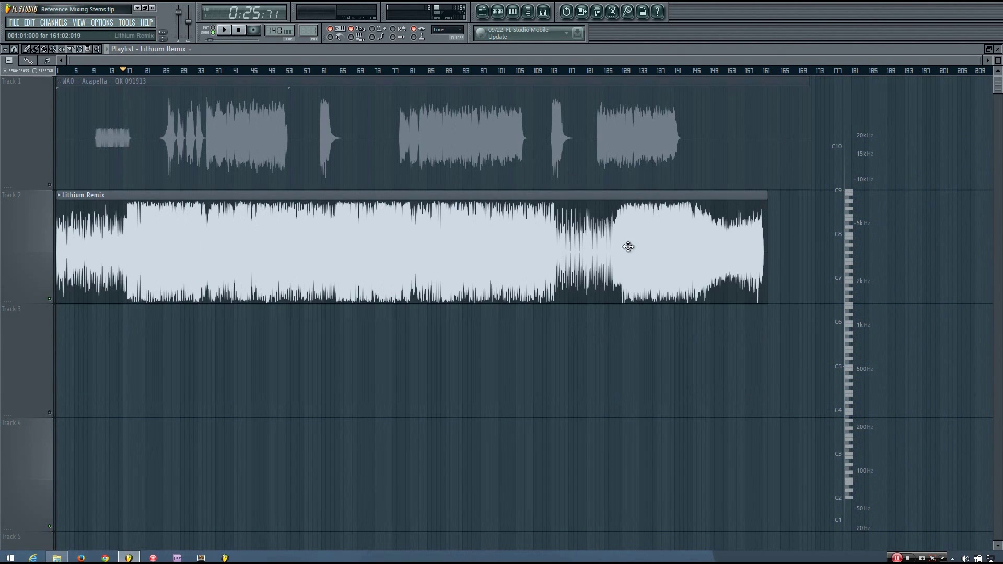
# Play Lithium Remix with the acapella from bar 113, then stop playback
pyautogui.scroll(3, 635, 249)
pyautogui.scroll(-3, 186, 260)
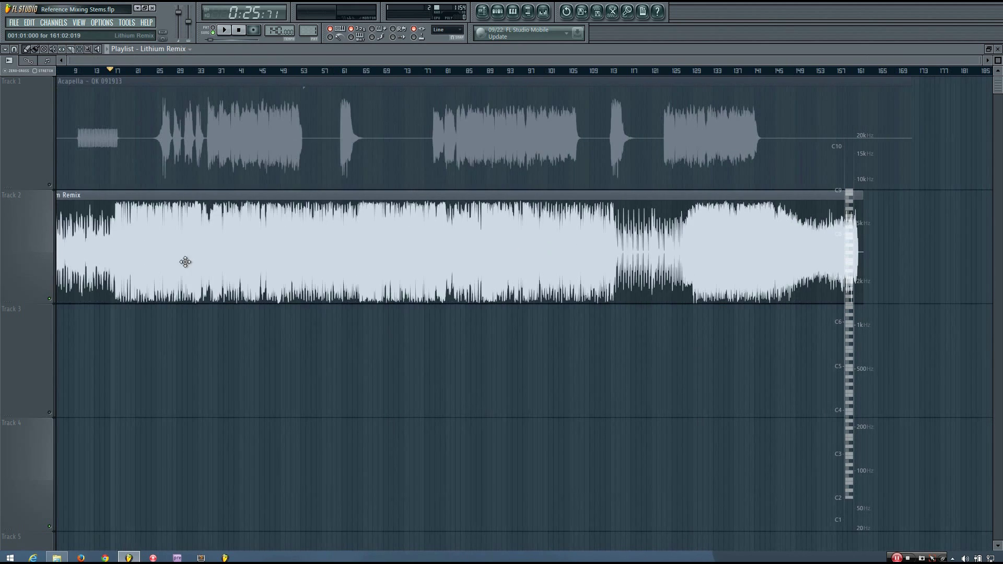
pyautogui.scroll(4, 712, 226)
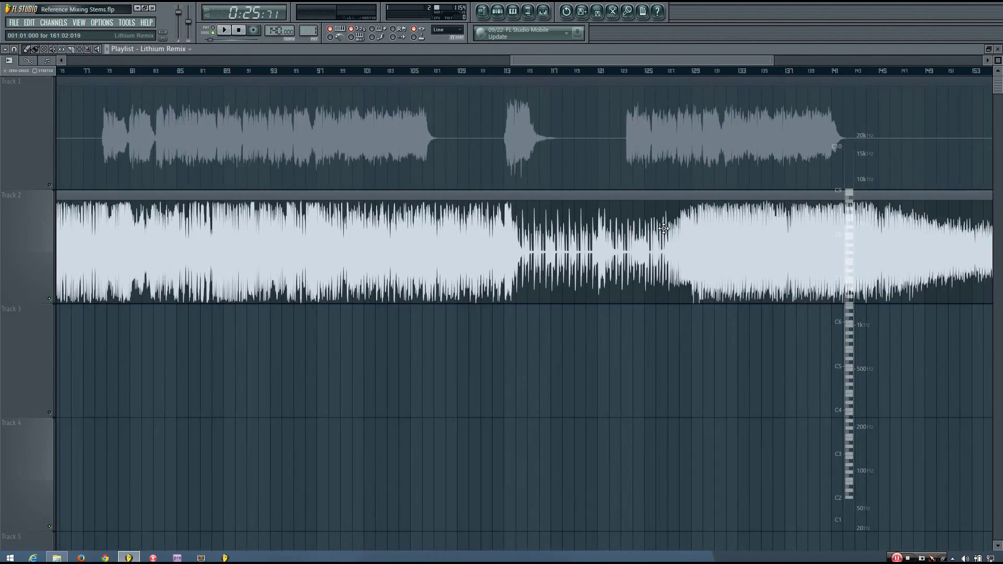
pyautogui.click(435, 73)
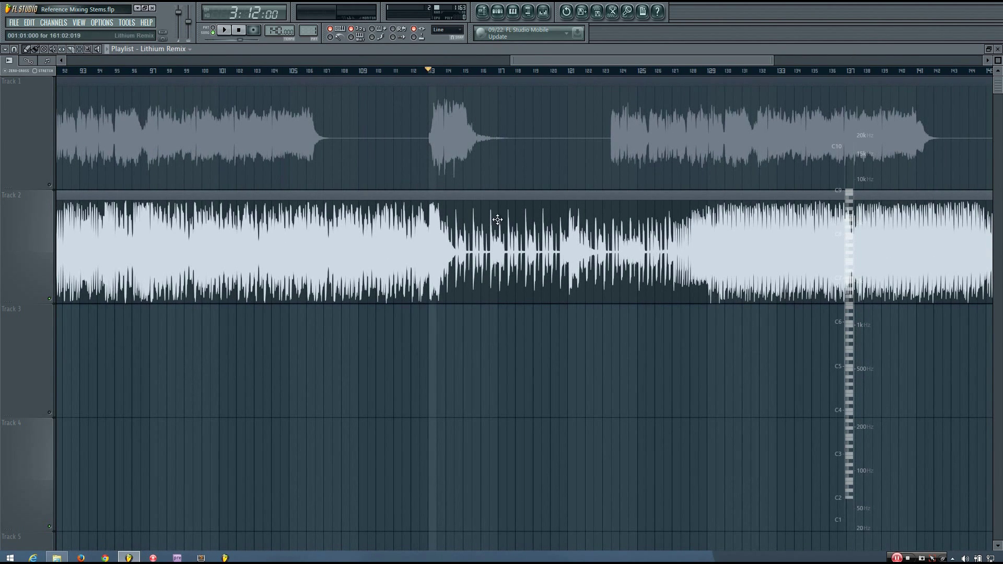
pyautogui.scroll(3, 466, 240)
pyautogui.scroll(1, 465, 240)
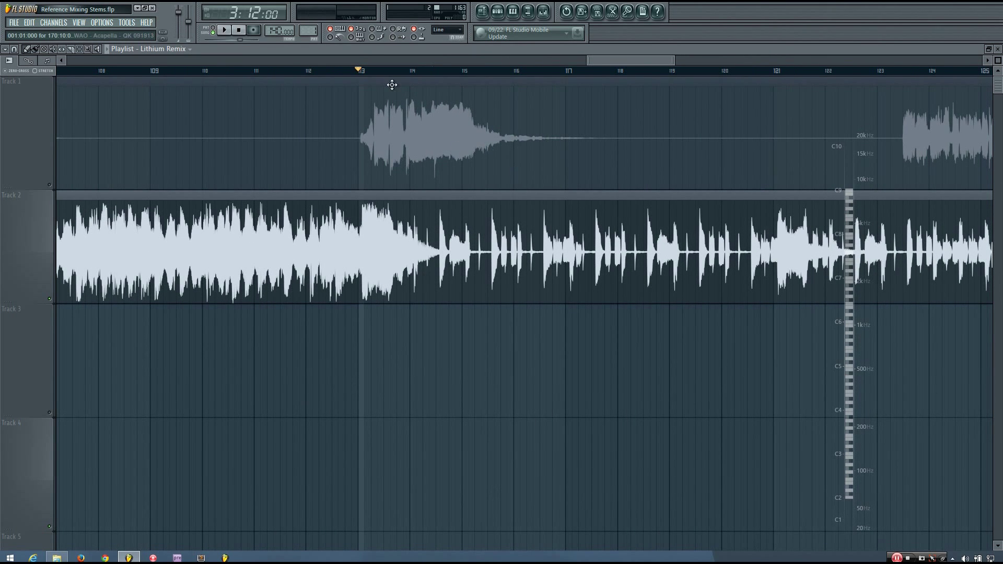
pyautogui.press('space')
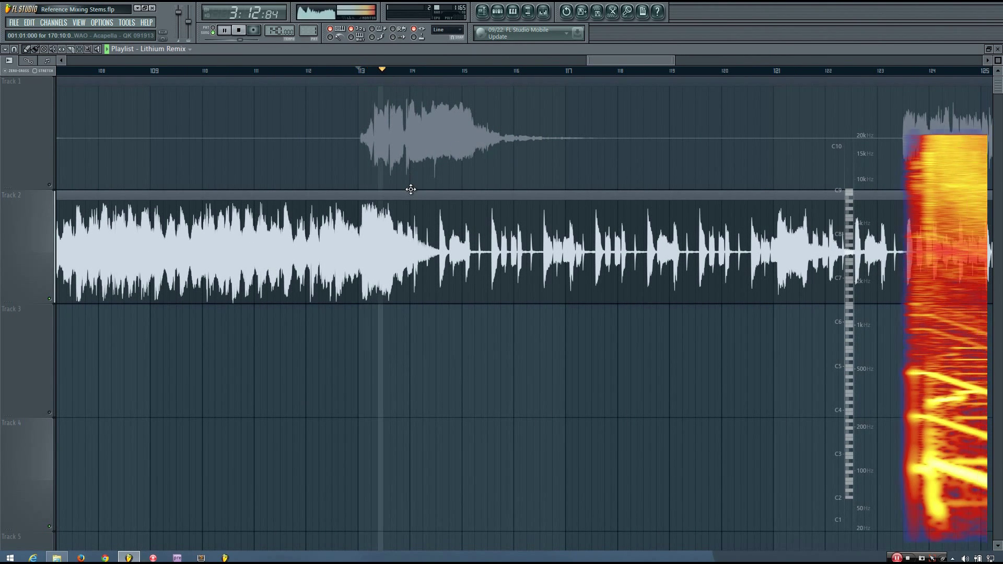
pyautogui.scroll(-2, 464, 321)
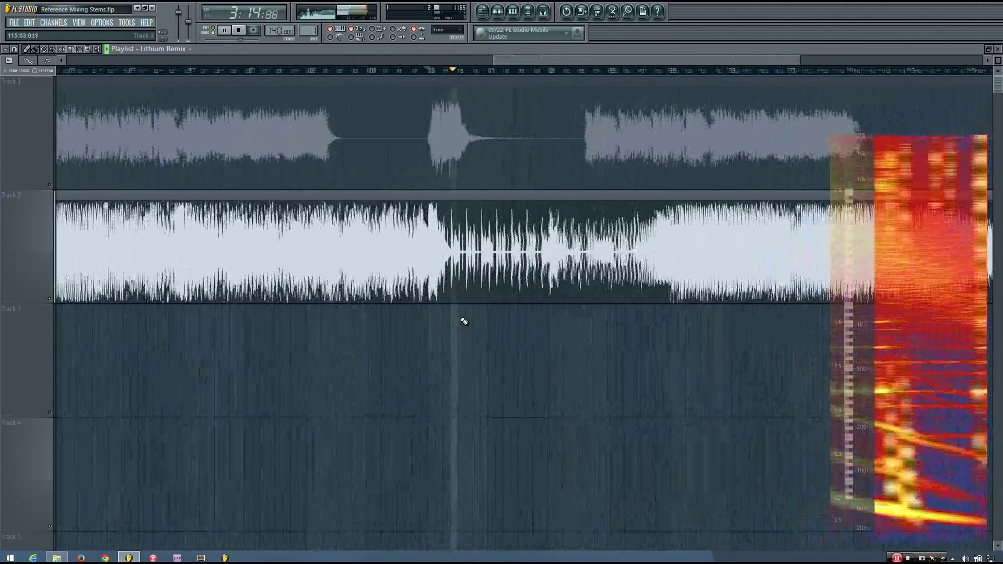
pyautogui.scroll(-2, 601, 62)
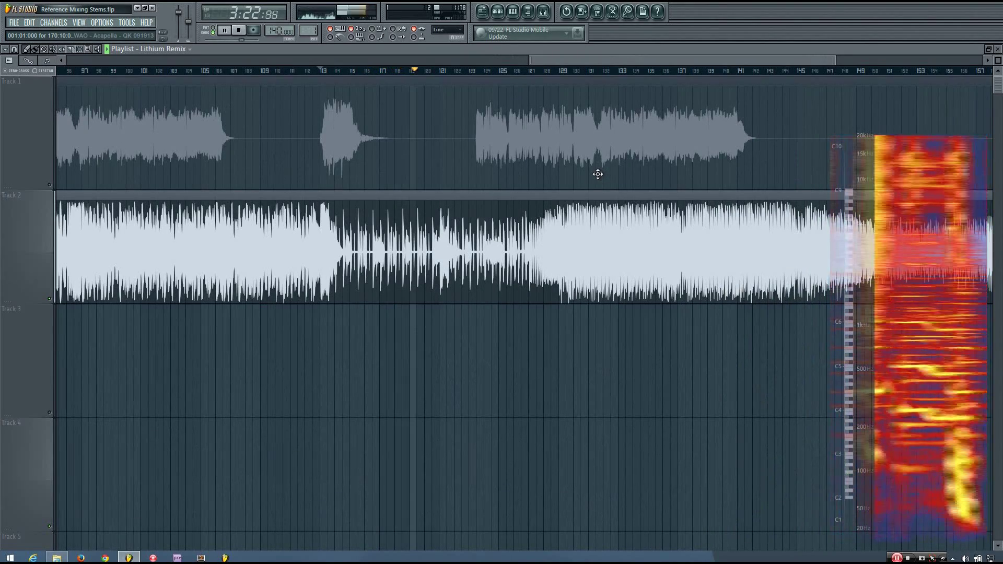
pyautogui.scroll(-1, 598, 174)
pyautogui.scroll(-1, 598, 174)
pyautogui.moveTo(565, 55); pyautogui.dragTo(577, 58)
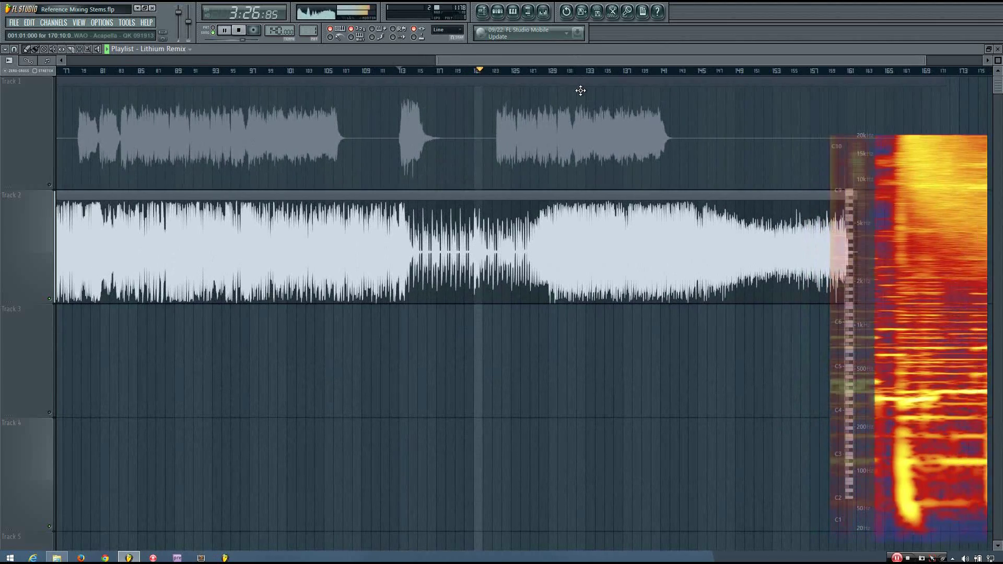
pyautogui.scroll(-3, 556, 133)
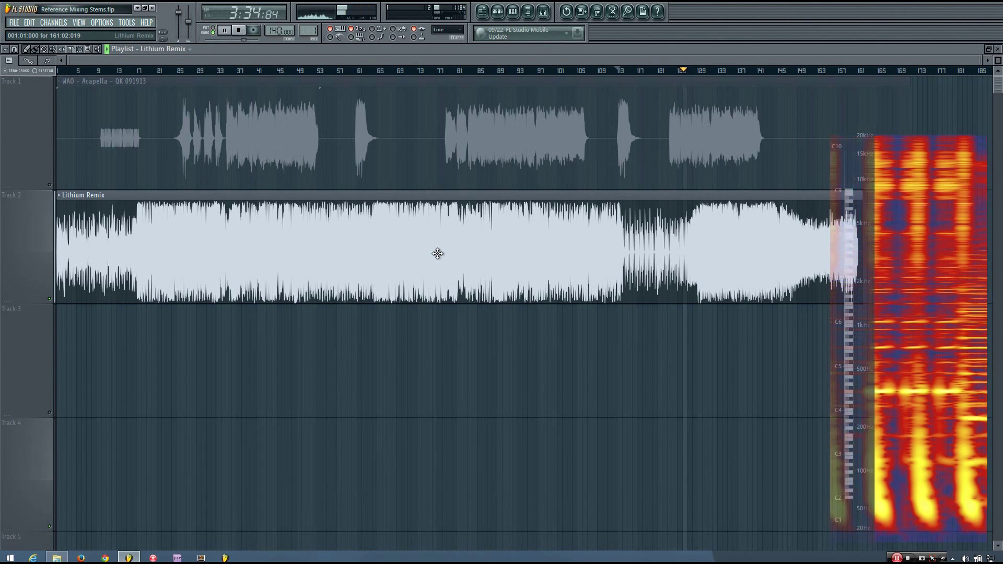
pyautogui.press('space')
# Delete the Lithium Remix clip, unmute the WAO acapella on Track 1, and briefly check the mixer
pyautogui.rightClick(437, 252)
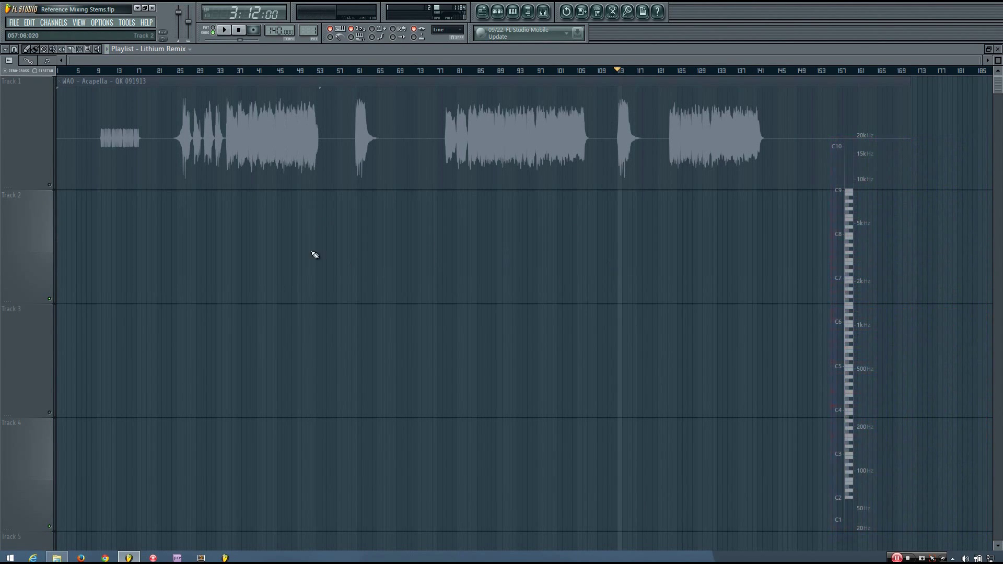
pyautogui.click(49, 185)
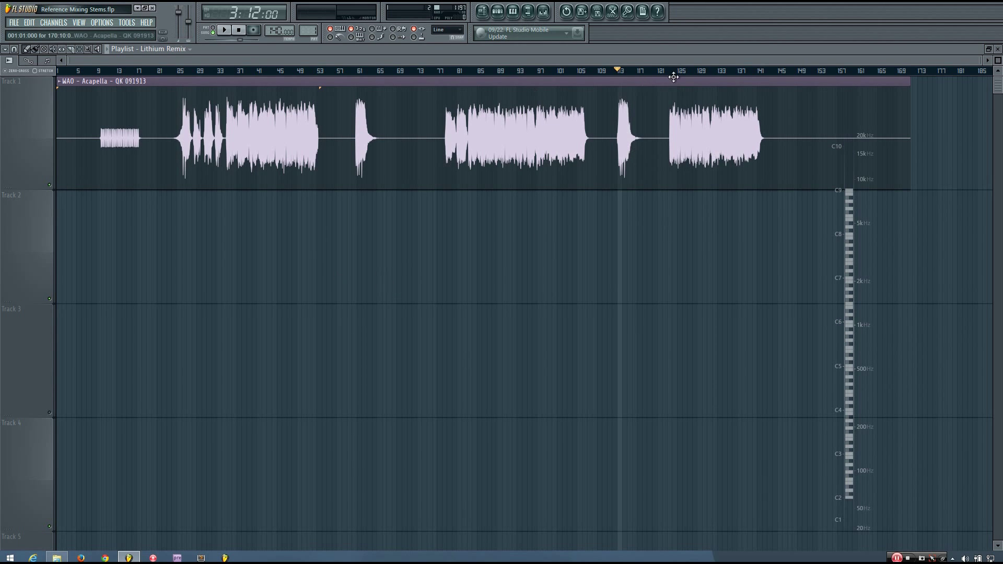
pyautogui.click(544, 11)
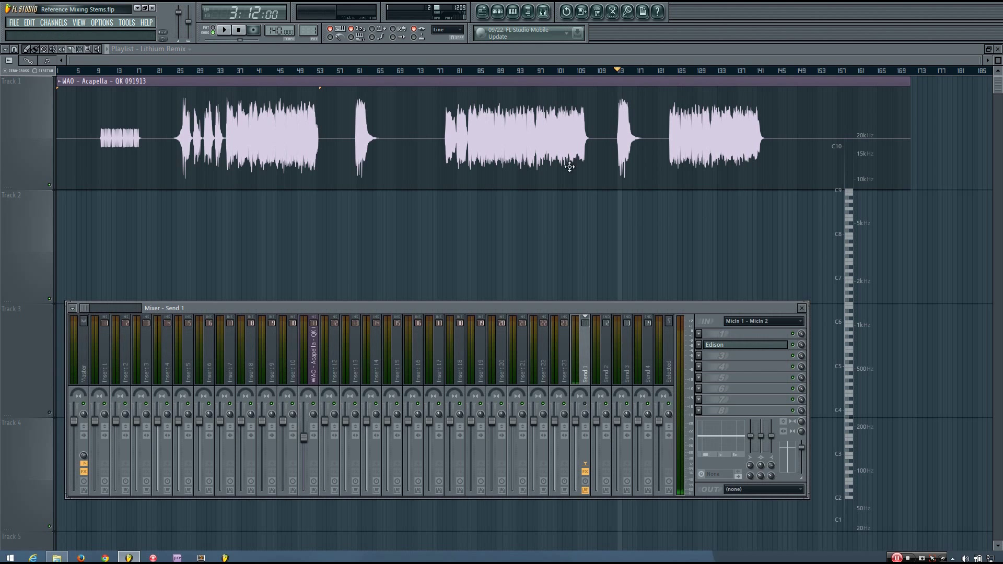
pyautogui.press('F9')
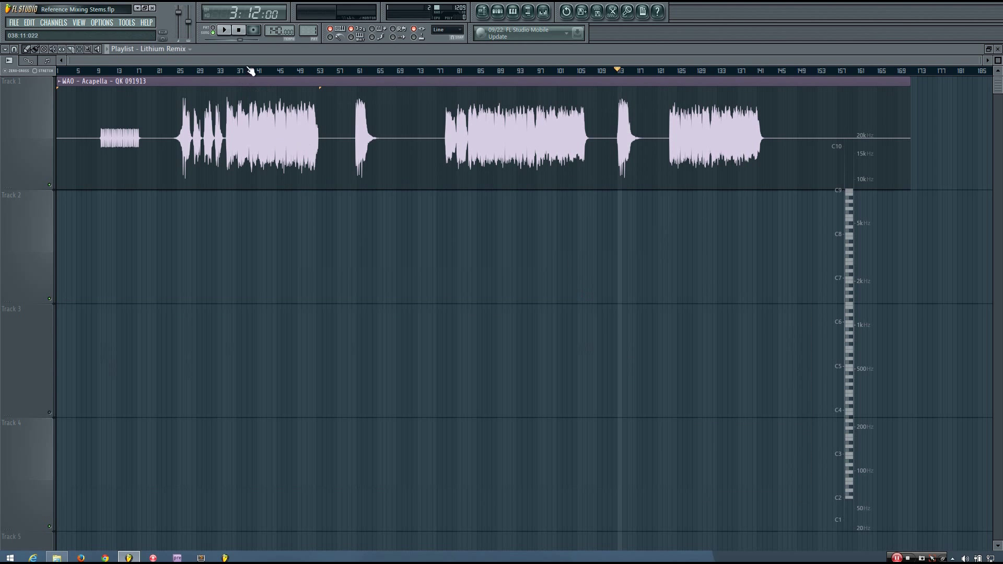
pyautogui.moveTo(248, 61); pyautogui.dragTo(408, 68)
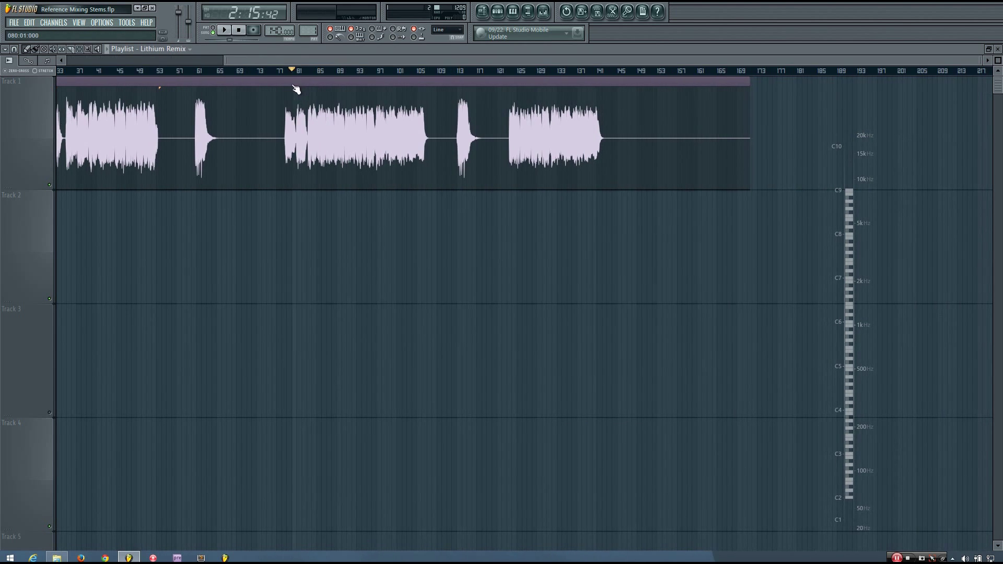
pyautogui.moveTo(515, 64); pyautogui.dragTo(227, 67)
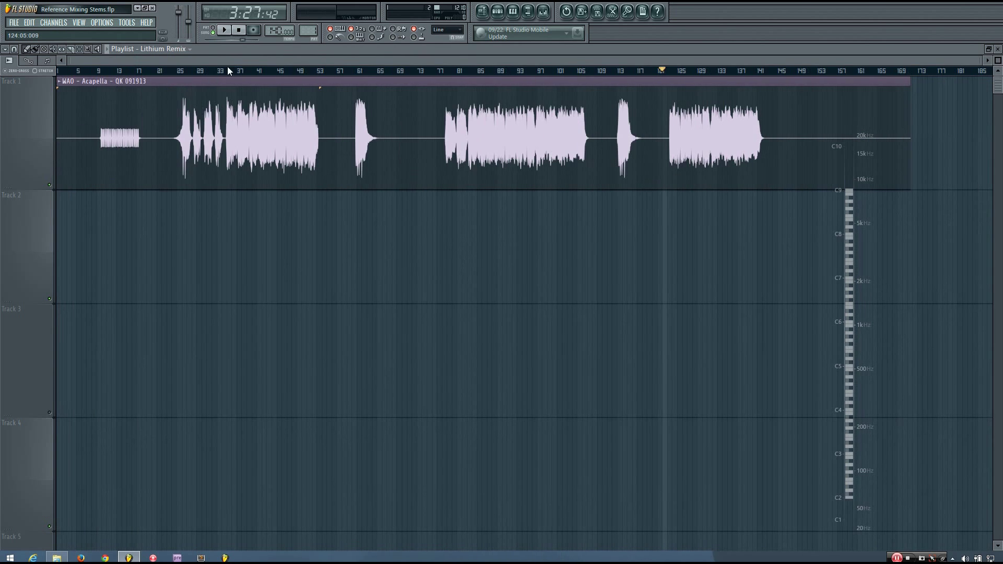
pyautogui.moveTo(326, 67); pyautogui.dragTo(434, 67)
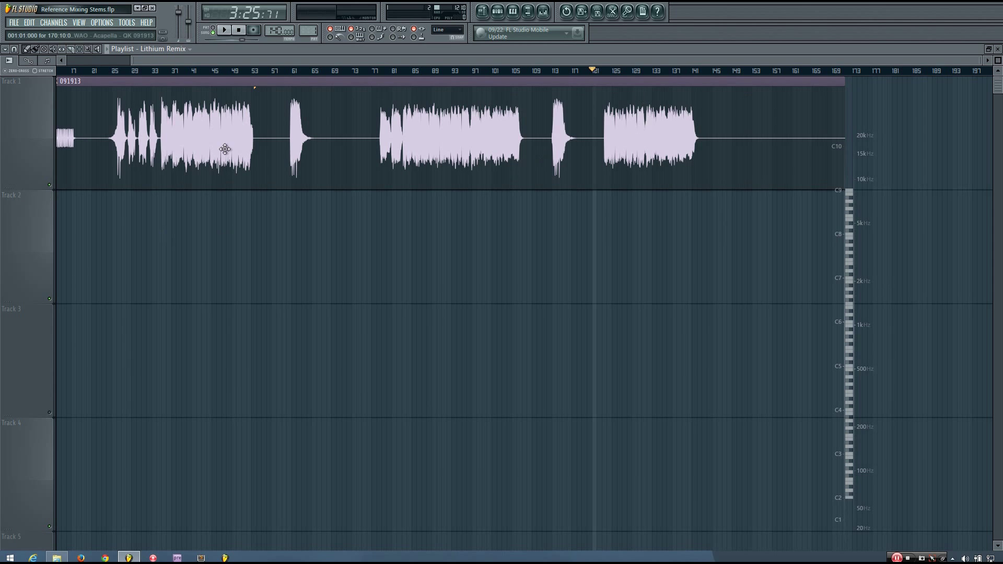
pyautogui.scroll(3, 691, 96)
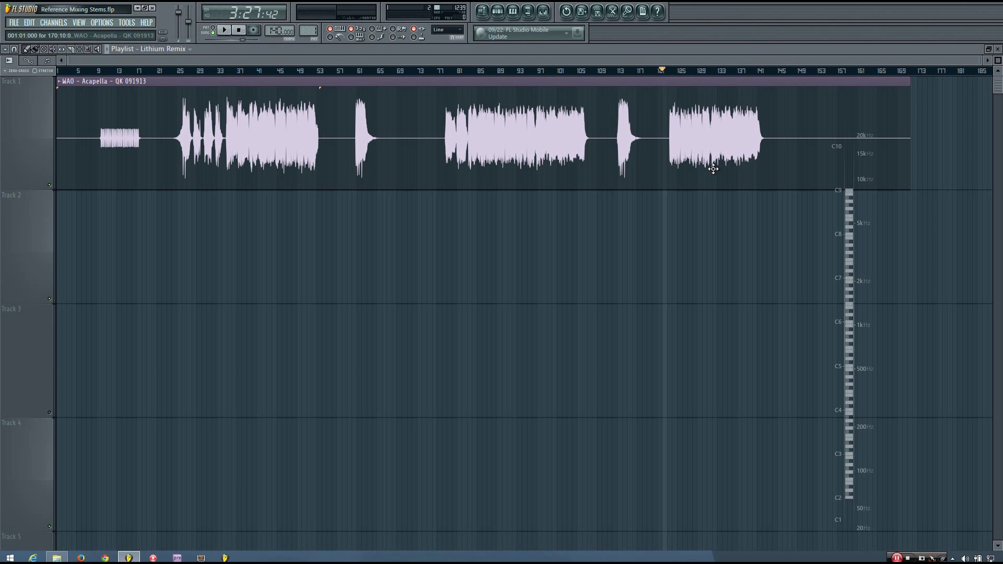
# Add a Fruity Slicer channel in the Channel Rack, open its settings, and set the song position to bar 9
pyautogui.click(497, 11)
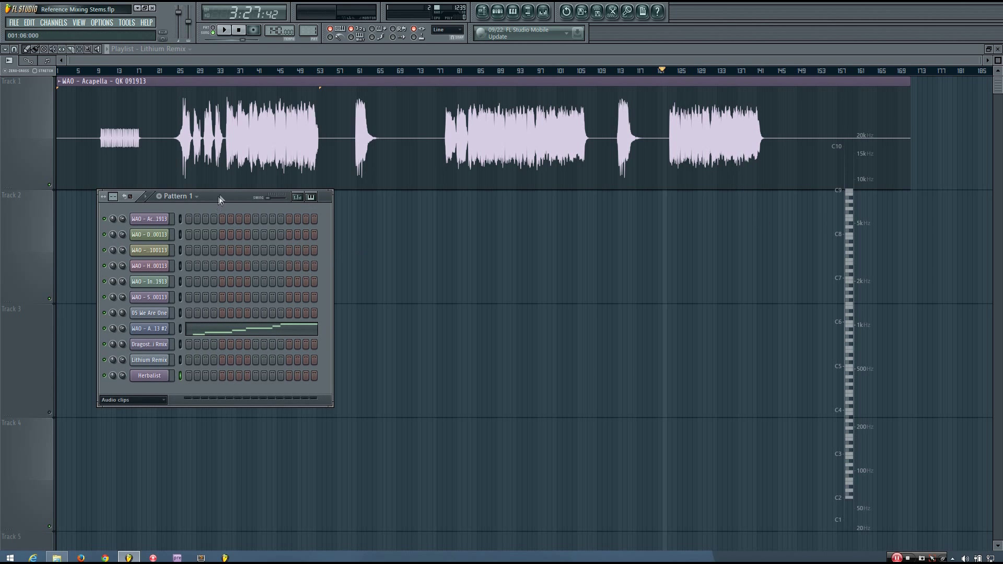
pyautogui.moveTo(221, 199); pyautogui.dragTo(229, 216)
pyautogui.click(57, 23)
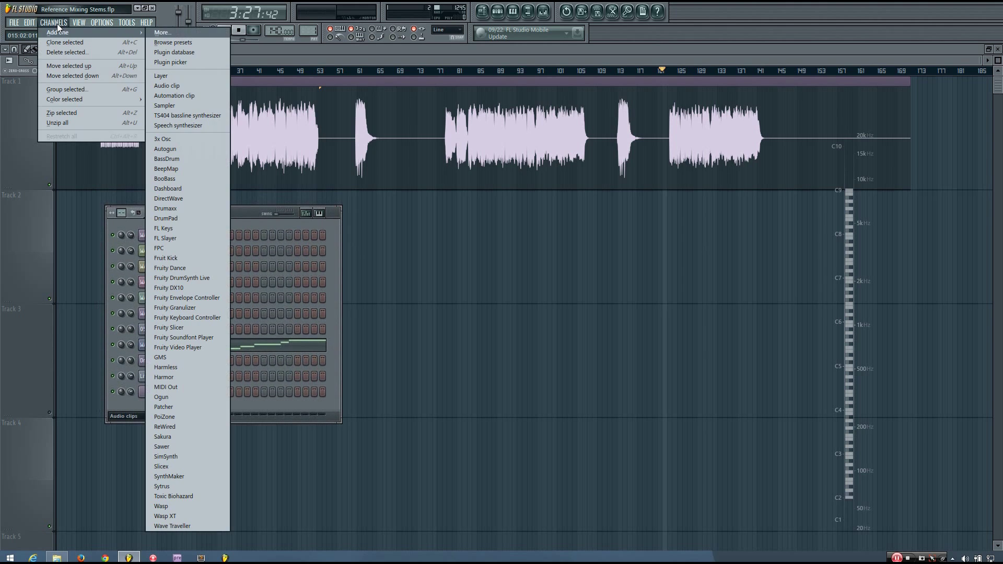
pyautogui.click(166, 328)
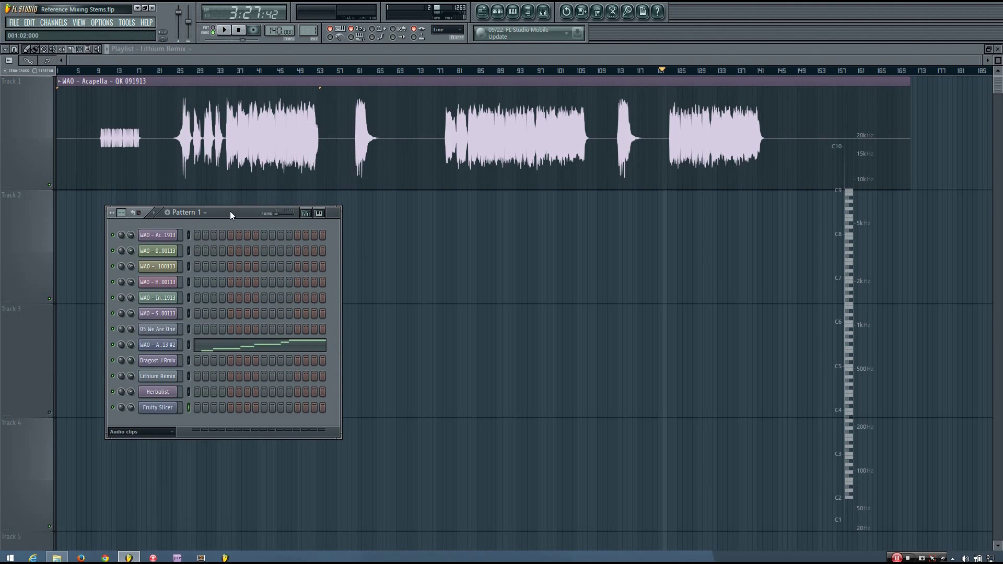
pyautogui.moveTo(230, 211); pyautogui.dragTo(219, 200)
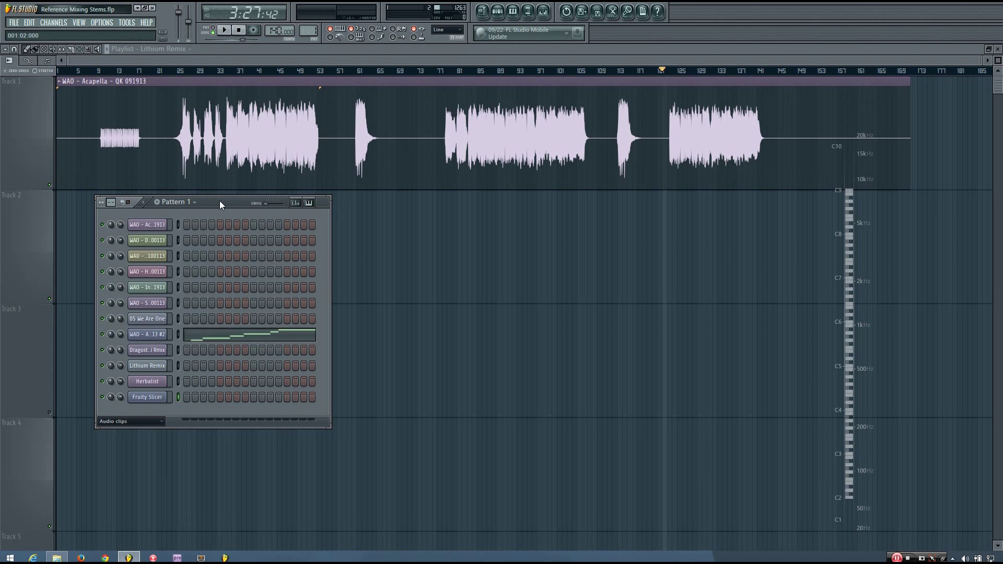
pyautogui.click(152, 401)
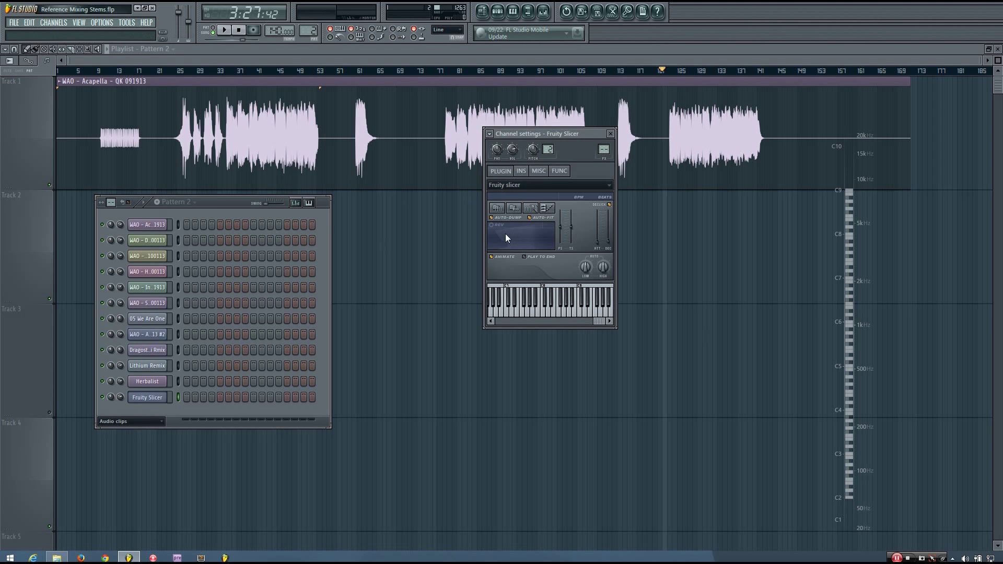
pyautogui.click(99, 70)
# Preview the acapella opening from bar 9, then scroll the playlist to show bars 79–177
pyautogui.scroll(8, 105, 160)
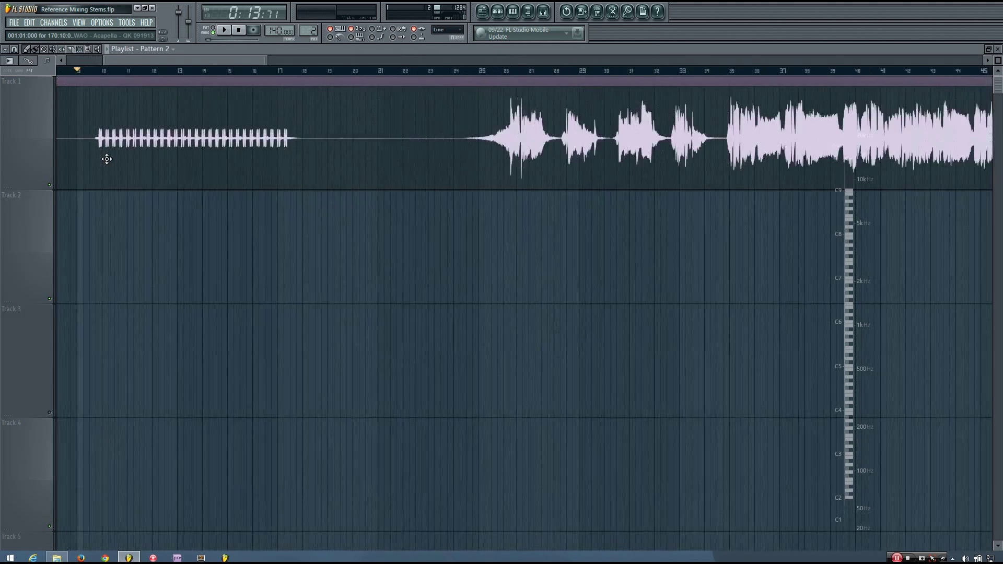
pyautogui.press('space')
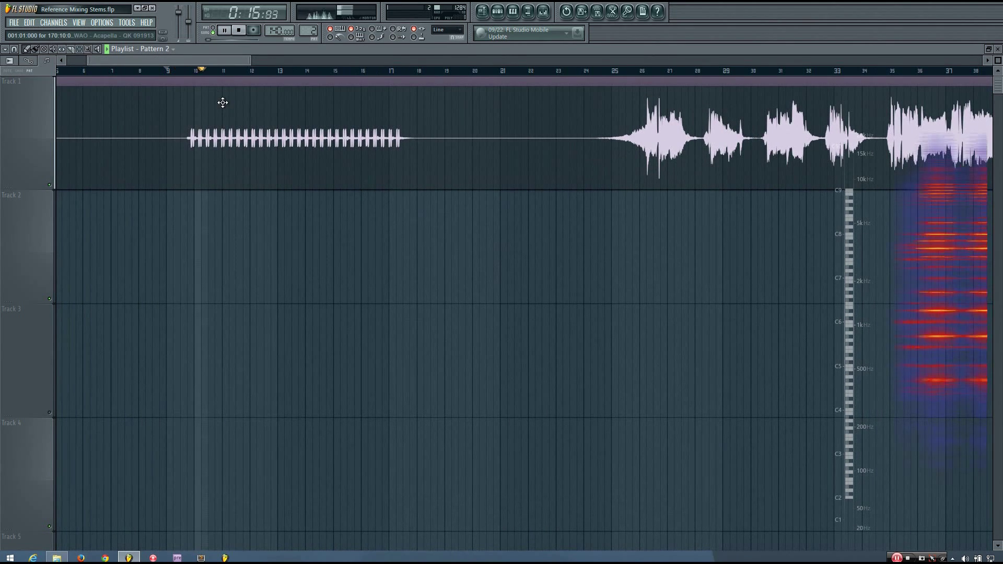
pyautogui.press('space')
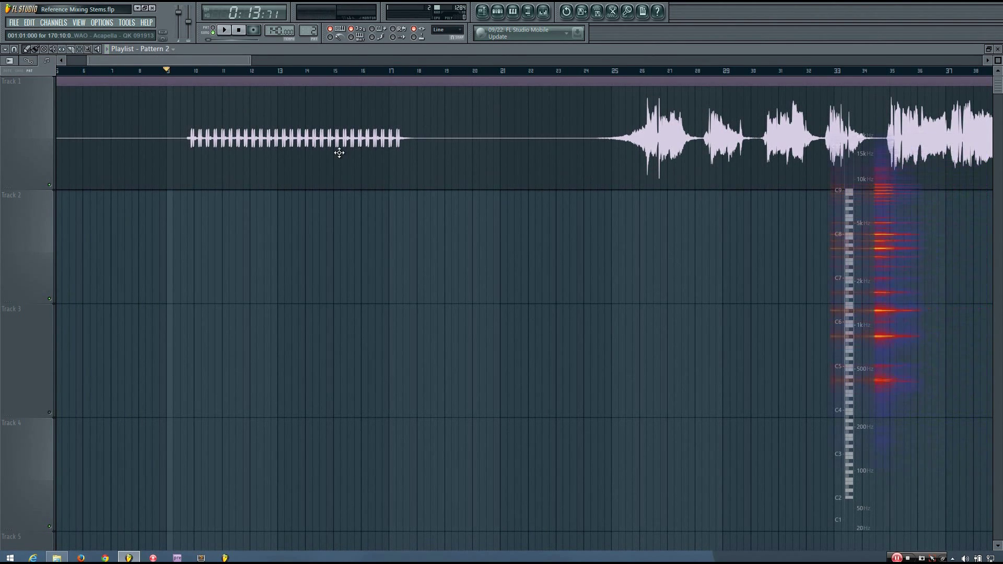
pyautogui.scroll(-6, 335, 152)
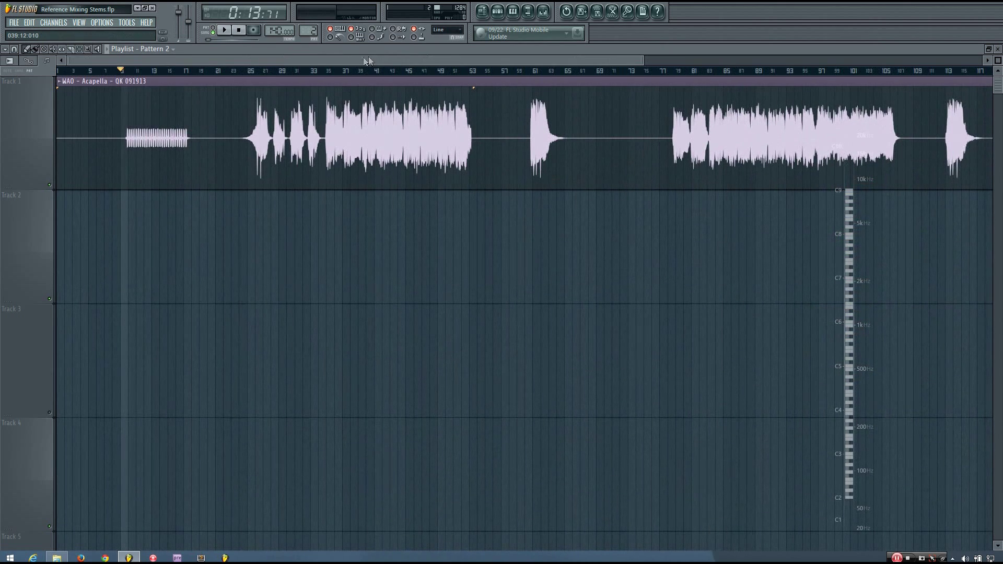
pyautogui.scroll(-4, 310, 133)
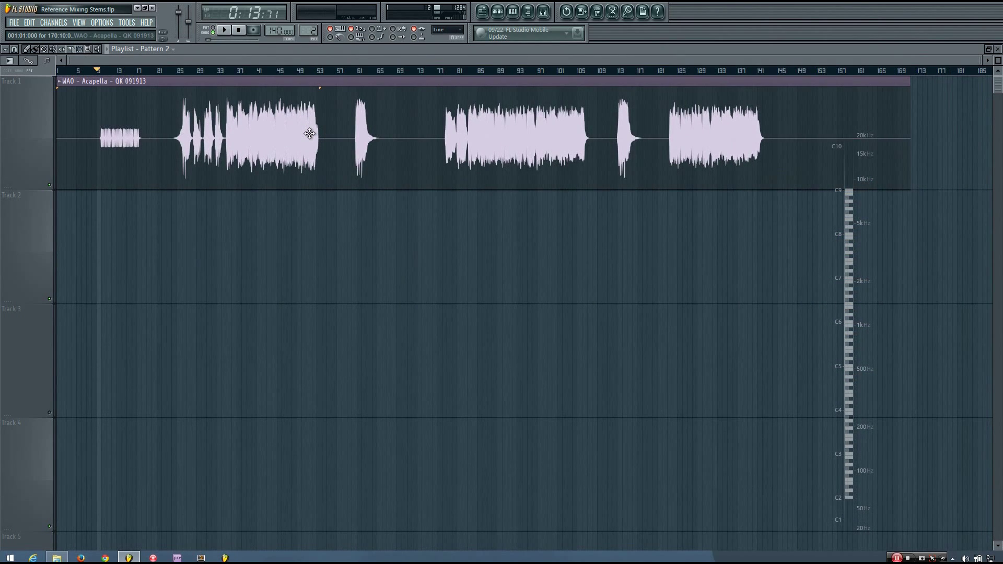
pyautogui.hscroll(4, 566, 117)
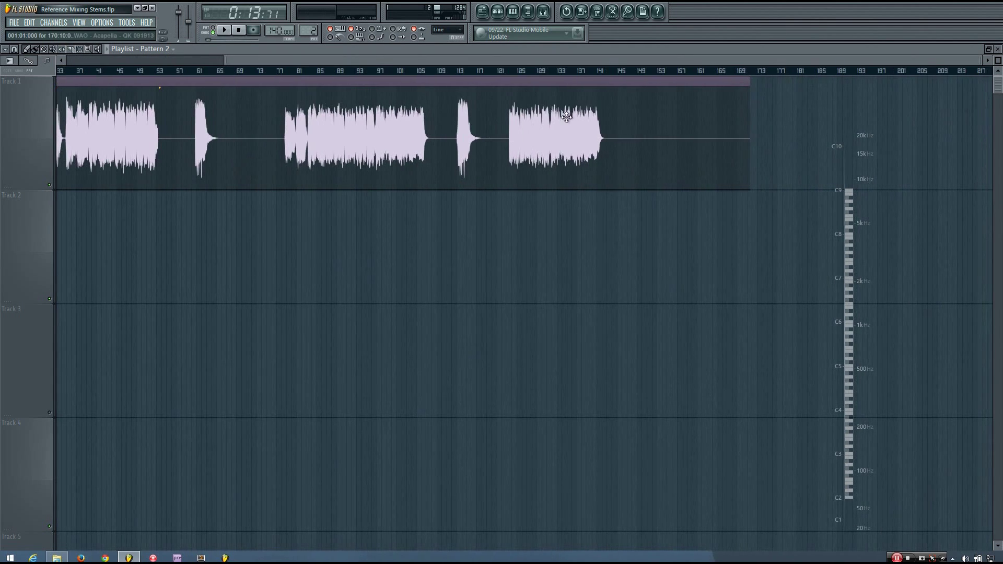
pyautogui.scroll(4, 565, 116)
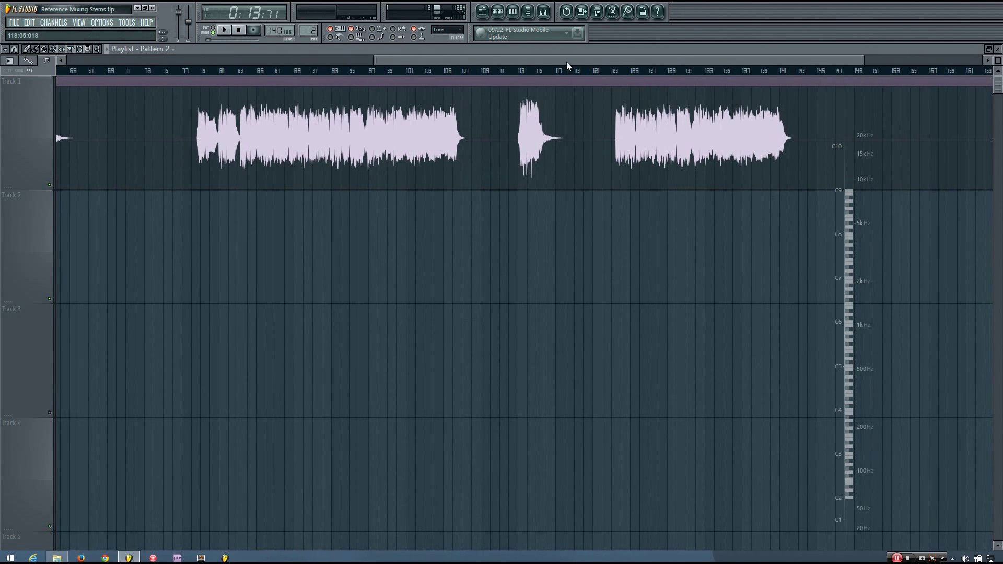
pyautogui.moveTo(565, 62); pyautogui.dragTo(636, 62)
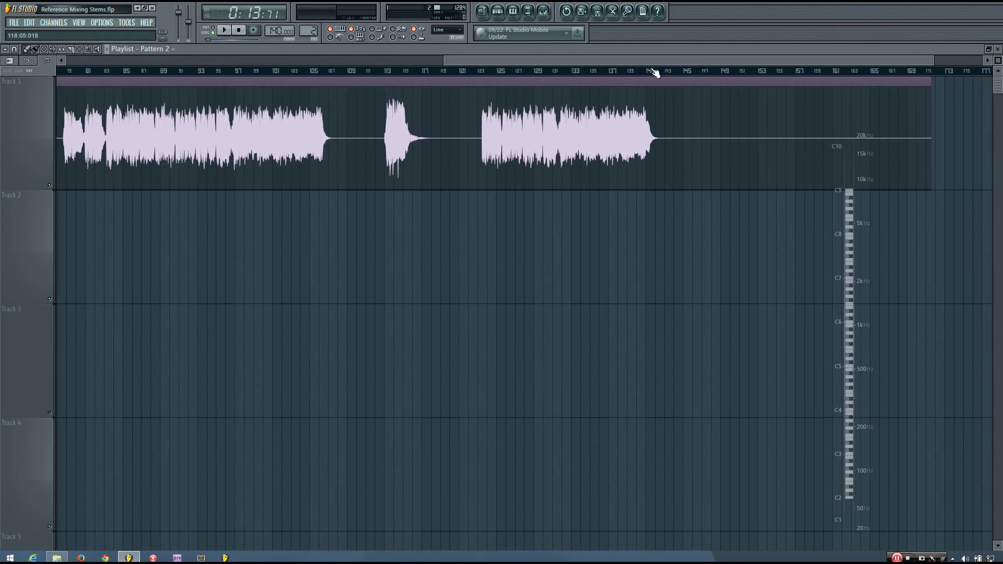
# Preview the acapella vocal from bar 123, then stop playback
pyautogui.click(479, 73)
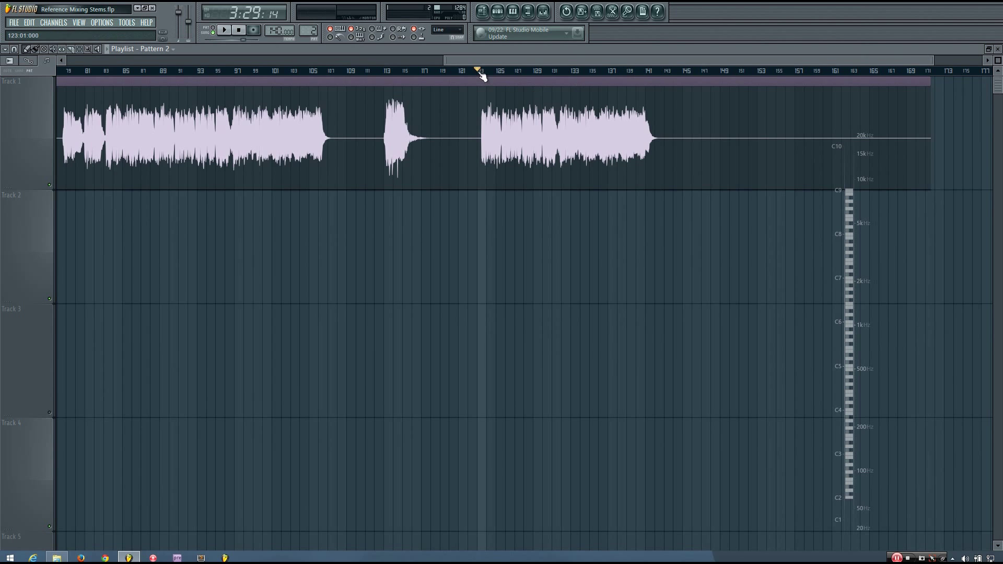
pyautogui.scroll(5, 528, 130)
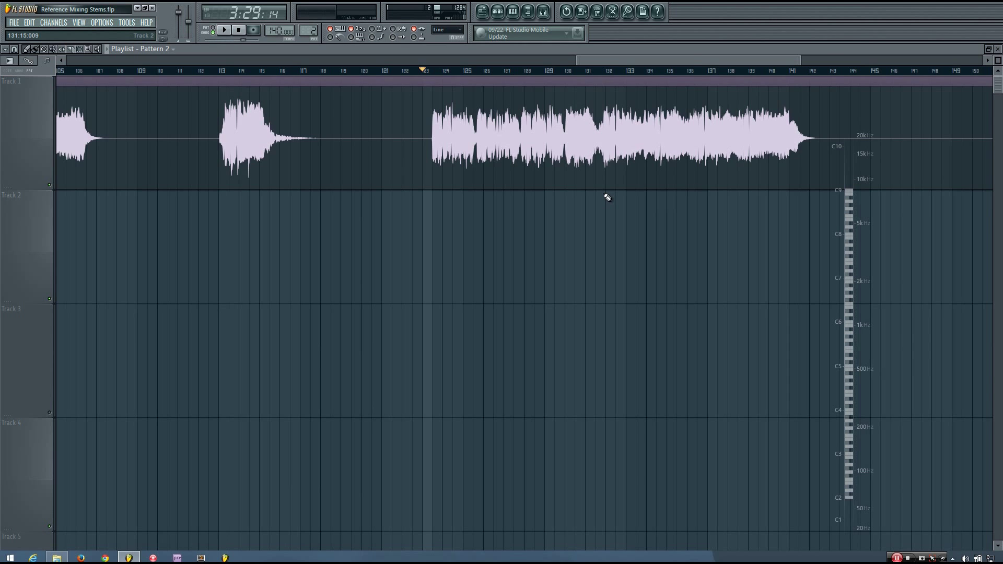
pyautogui.press('space')
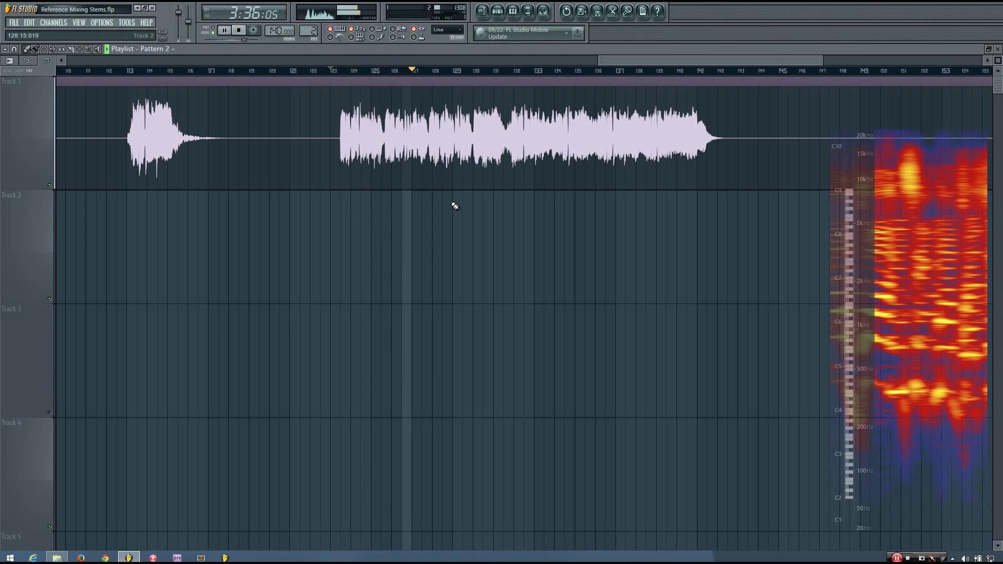
pyautogui.moveTo(637, 62); pyautogui.dragTo(662, 58)
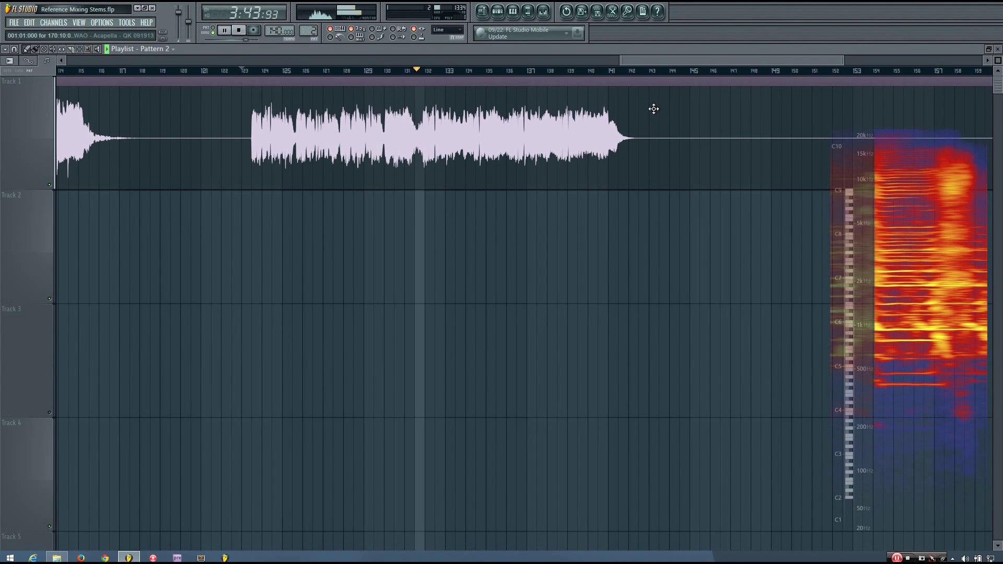
pyautogui.scroll(-5, 655, 109)
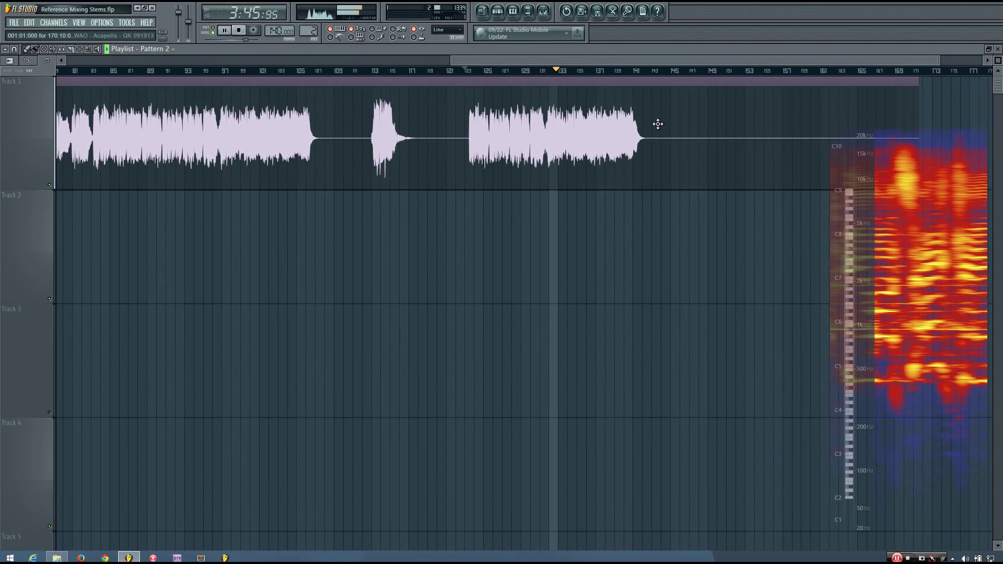
pyautogui.press('space')
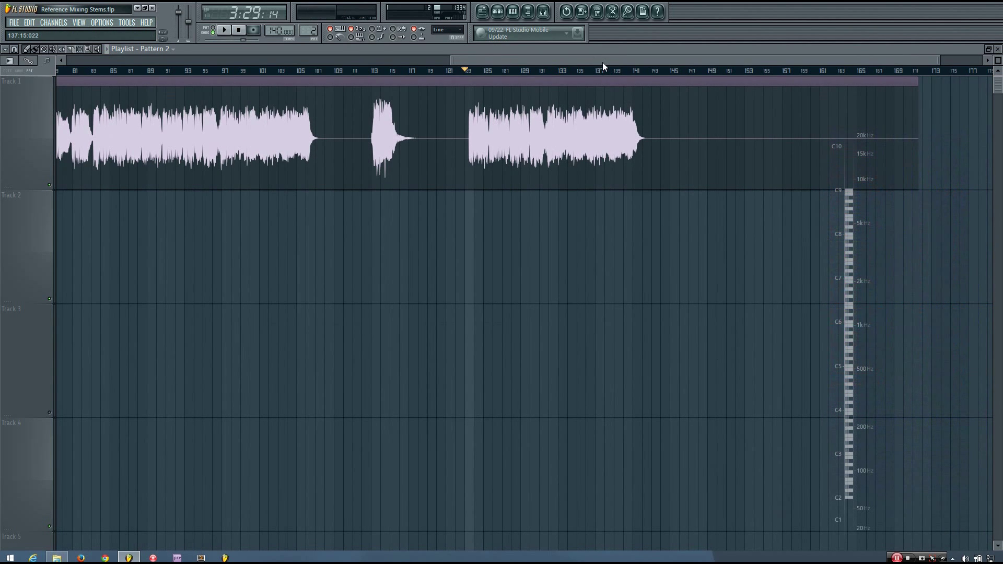
pyautogui.scroll(8, 483, 148)
# Slice the acapella clip at bar 123 and near bar 142
pyautogui.moveTo(449, 197)
pyautogui.mouseDown()
pyautogui.moveTo(455, 140)
pyautogui.moveTo(426, 80)
pyautogui.moveTo(445, 84)
pyautogui.mouseUp()
pyautogui.scroll(-8, 492, 224)
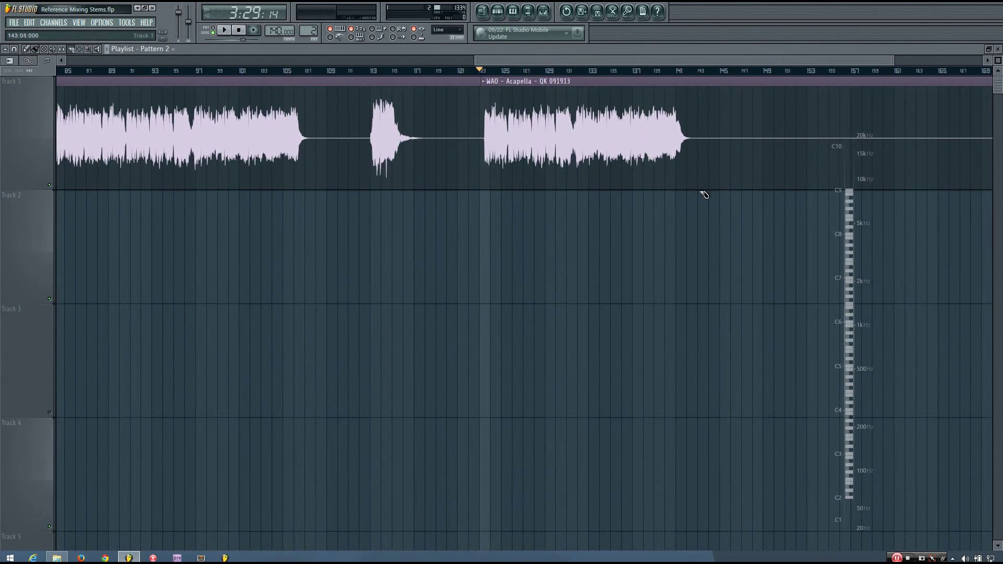
pyautogui.moveTo(700, 192); pyautogui.dragTo(706, 83)
pyautogui.scroll(1, 597, 116)
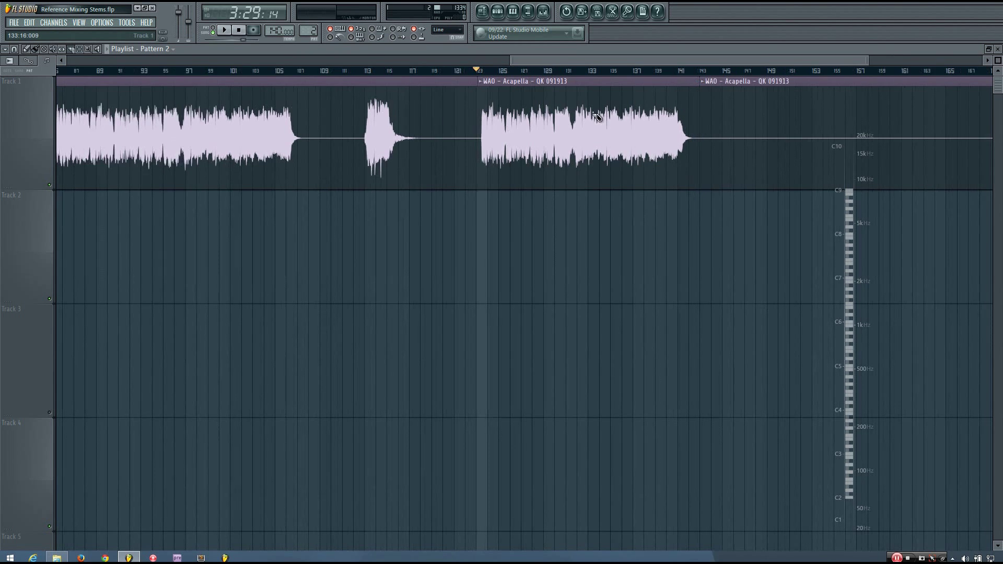
pyautogui.scroll(2, 597, 117)
# Make the bar-123 clip a unique sample saved as 'WAO - Acapella - QK 091913 - Part_1.wav'
pyautogui.click(30, 49)
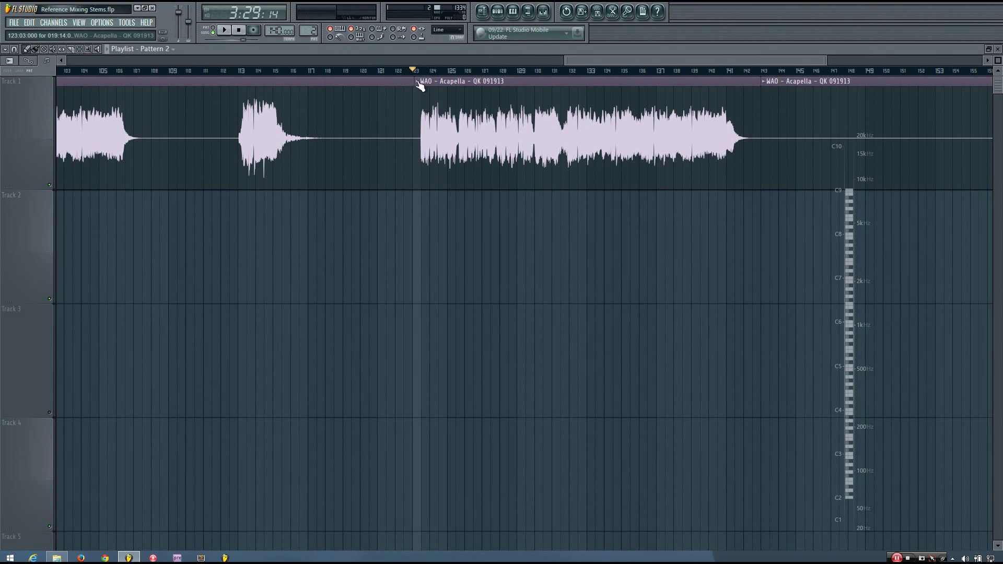
pyautogui.rightClick(419, 84)
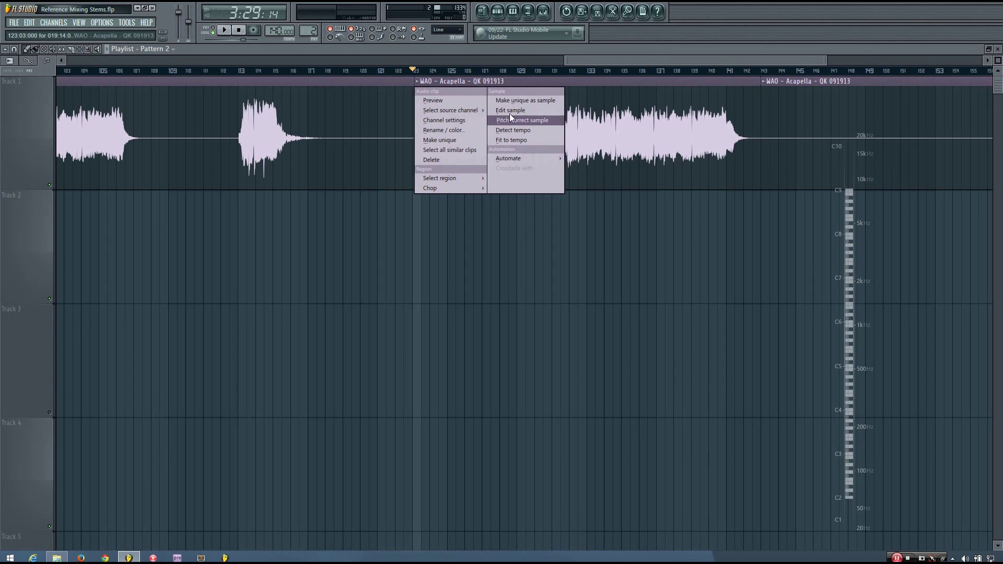
pyautogui.click(533, 99)
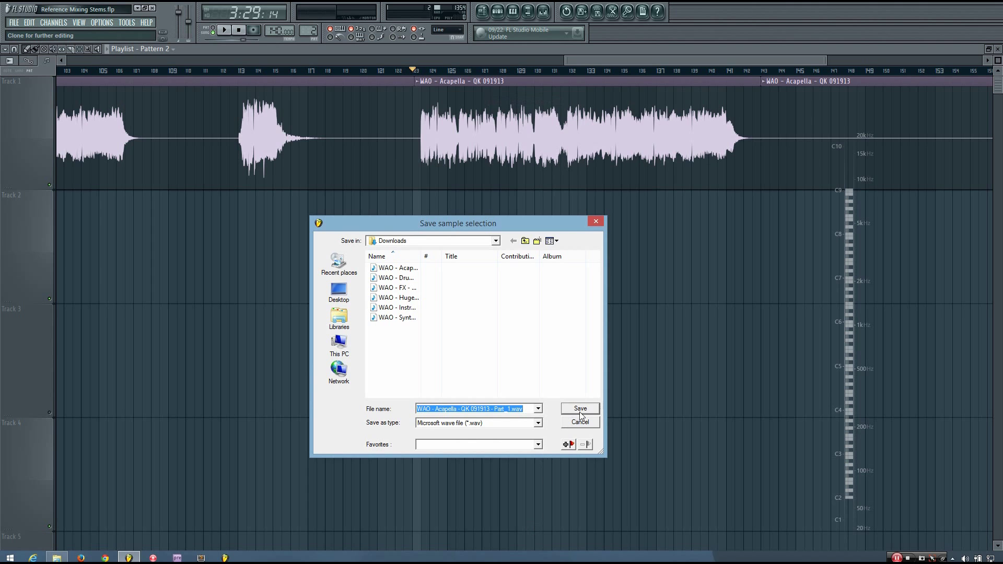
pyautogui.click(580, 412)
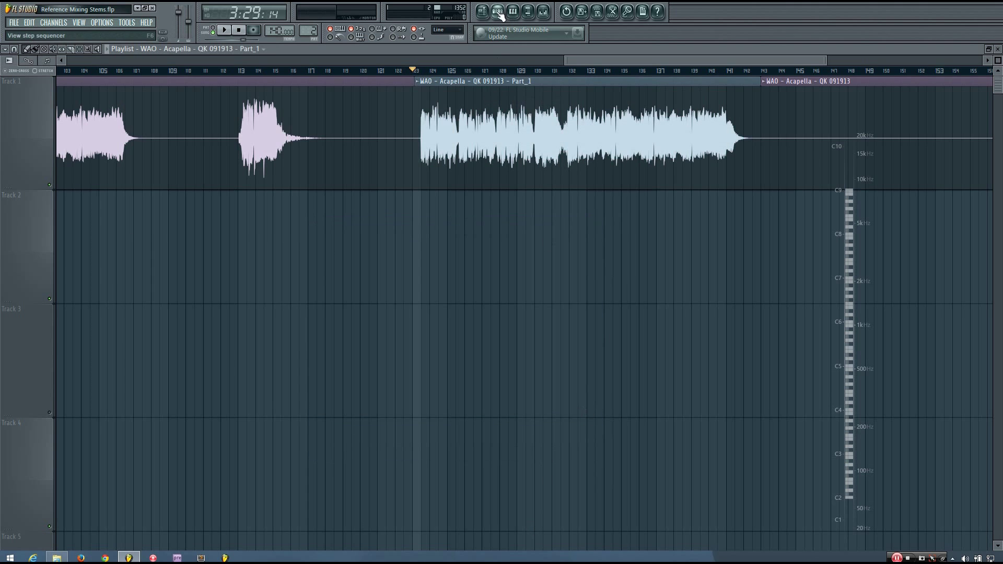
# Drag the Part_1 sample onto the Fruity Slicer channel so it is sliced at 147 BPM
pyautogui.click(497, 12)
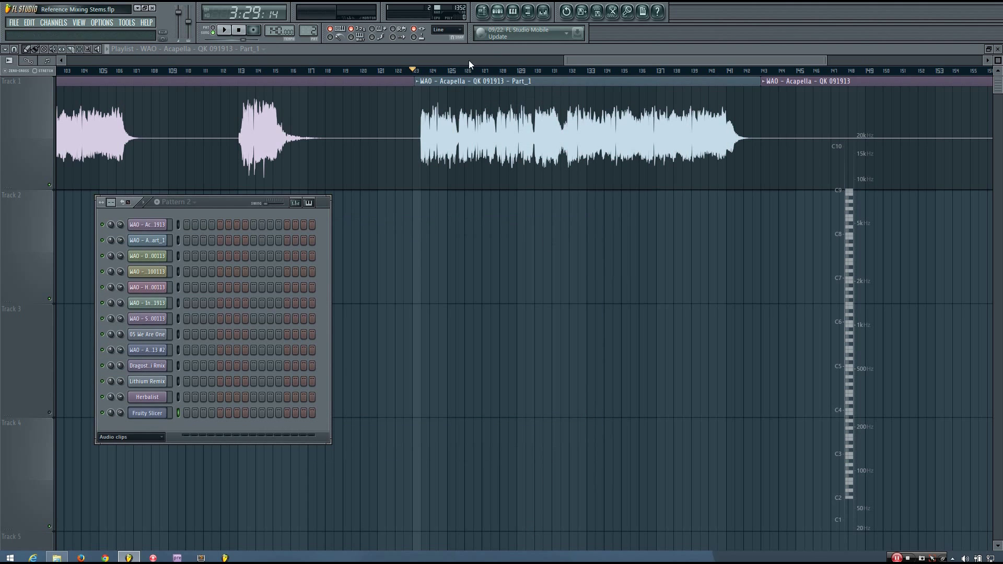
pyautogui.click(165, 244)
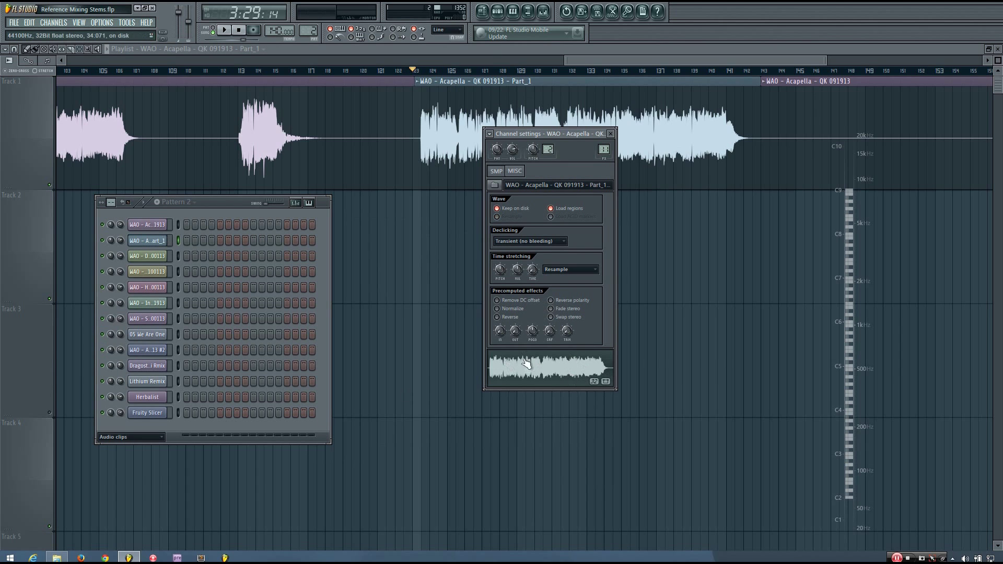
pyautogui.moveTo(558, 372); pyautogui.dragTo(155, 411)
pyautogui.click(239, 30)
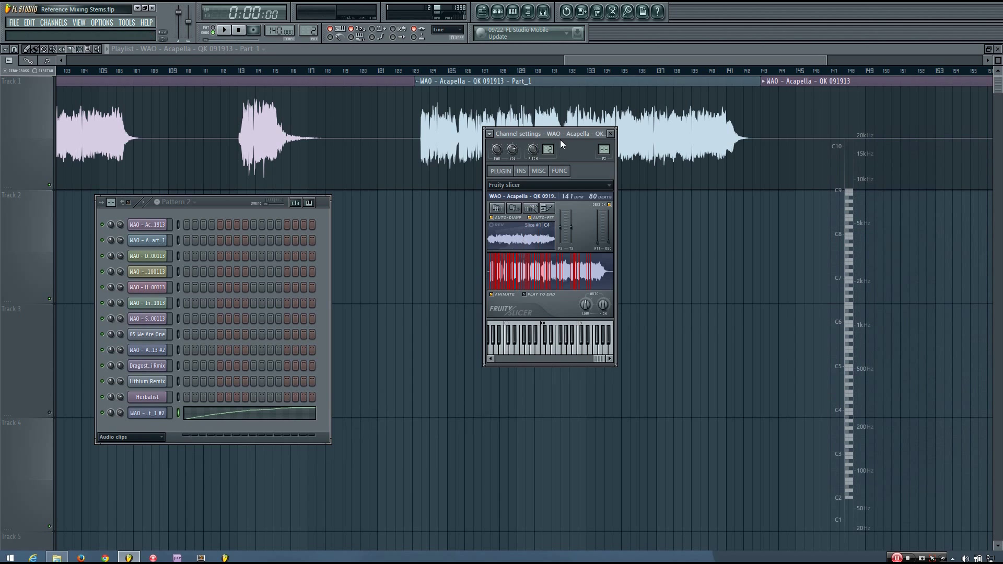
# Reposition the Fruity Slicer window and audition the C4 and C#4 slices
pyautogui.moveTo(560, 135); pyautogui.dragTo(644, 206)
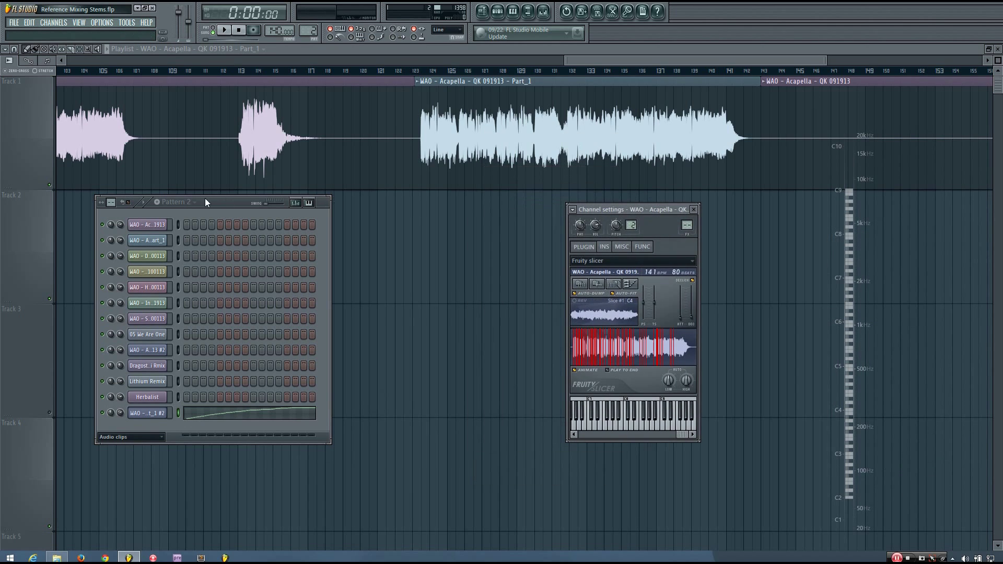
pyautogui.moveTo(226, 206); pyautogui.dragTo(246, 213)
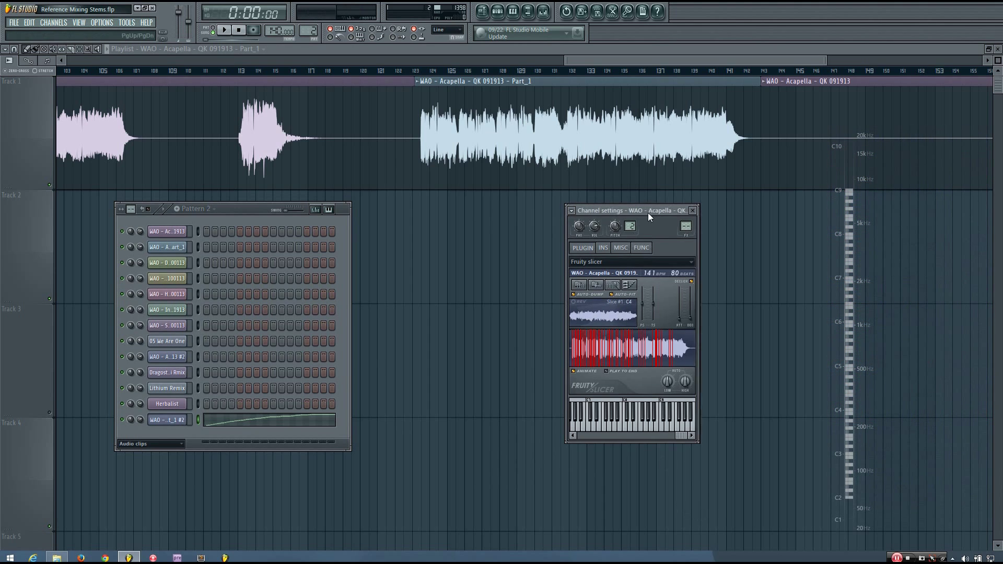
pyautogui.moveTo(648, 212); pyautogui.dragTo(555, 202)
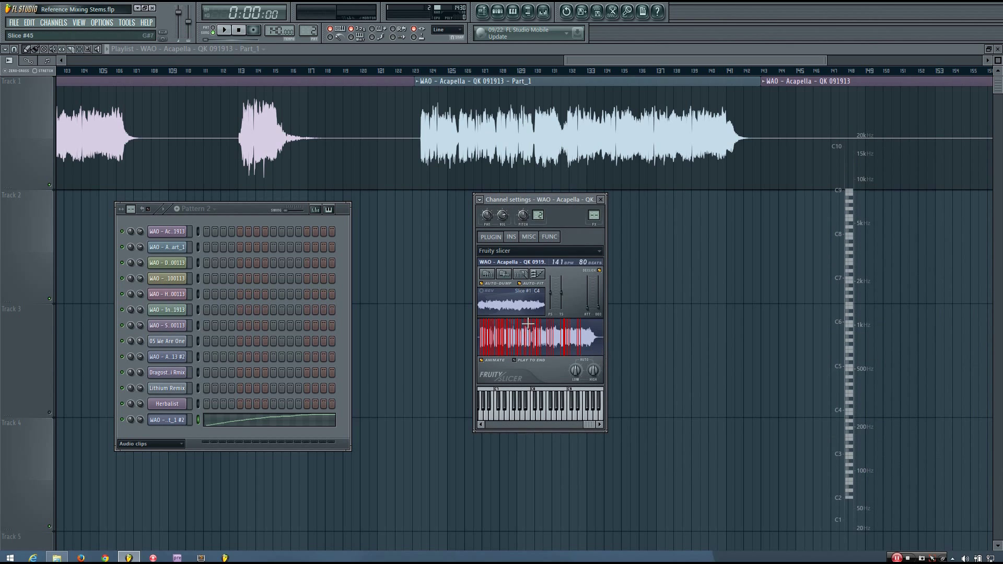
pyautogui.click(565, 354)
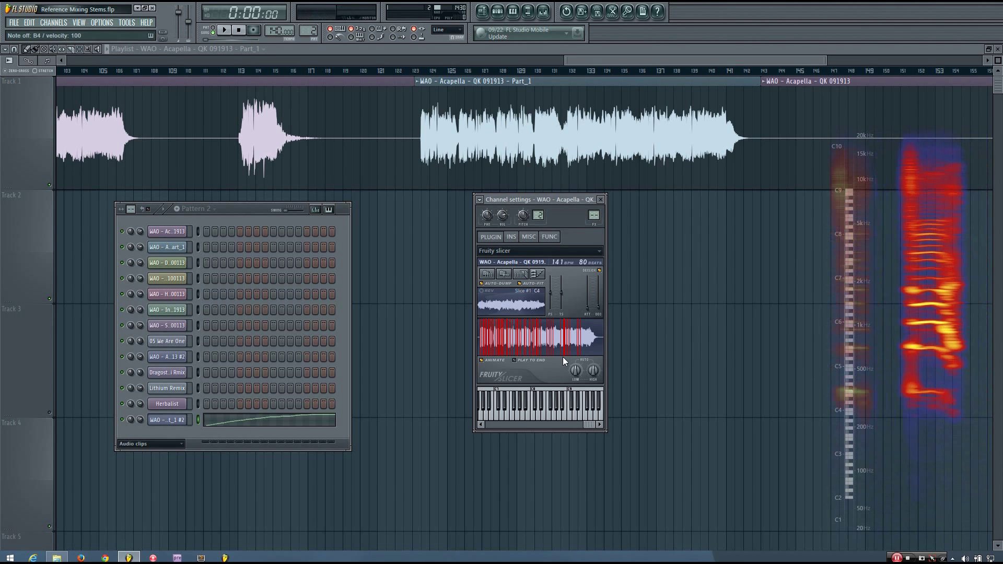
pyautogui.click(562, 359)
pyautogui.click(563, 356)
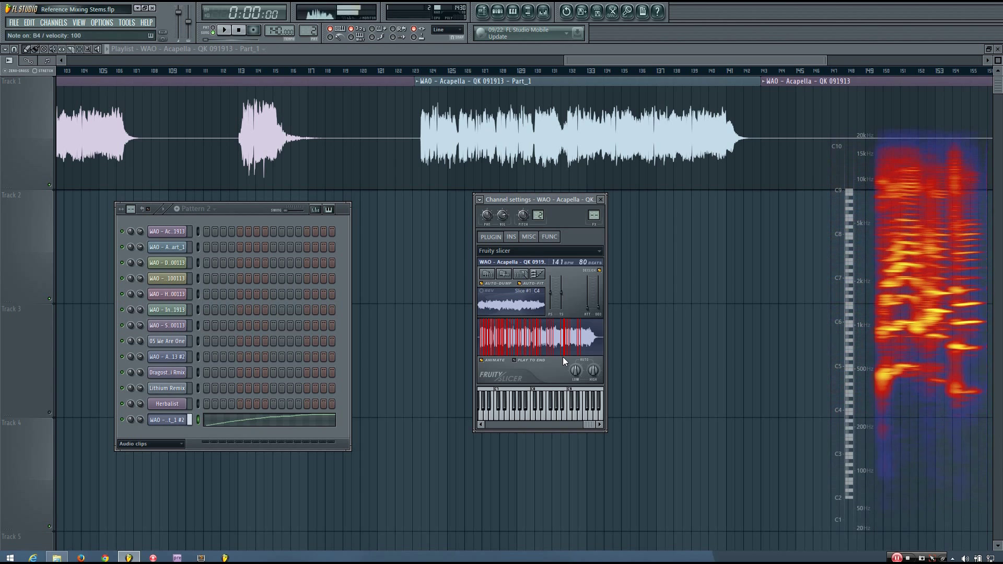
pyautogui.click(563, 357)
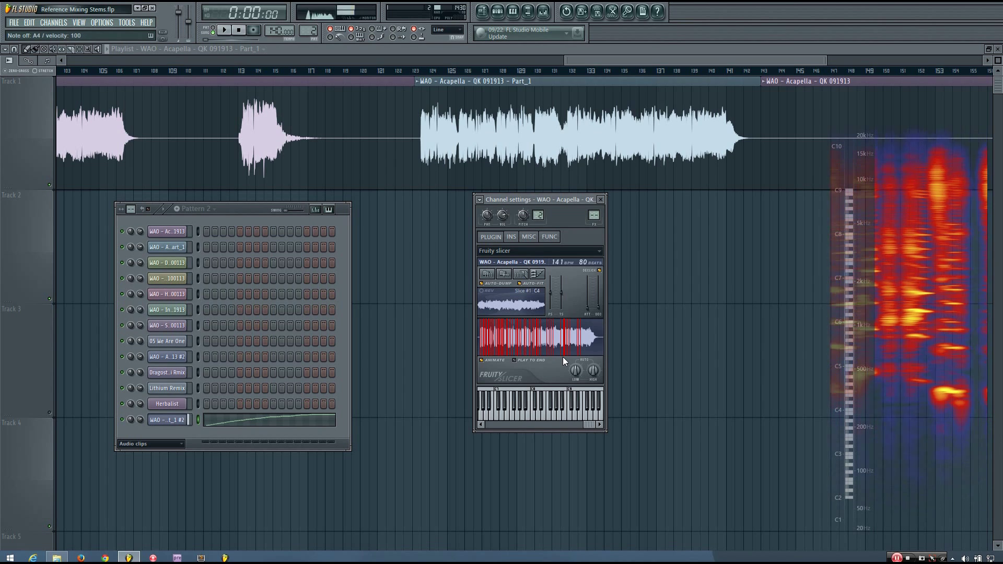
# Audition the B4, A4, G5 and C6 slices, then open the sliced pattern in the piano roll
pyautogui.press('m')
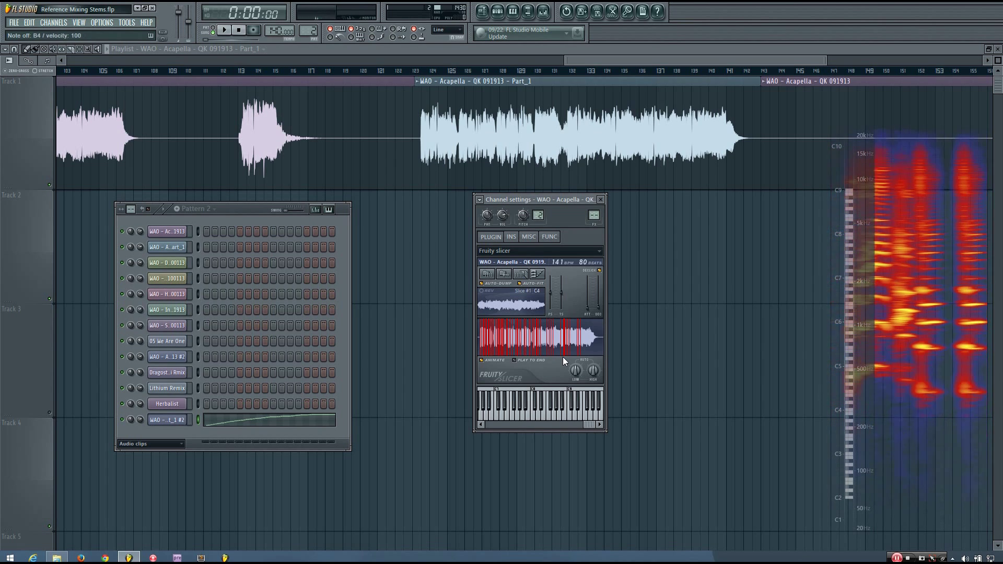
pyautogui.press('n')
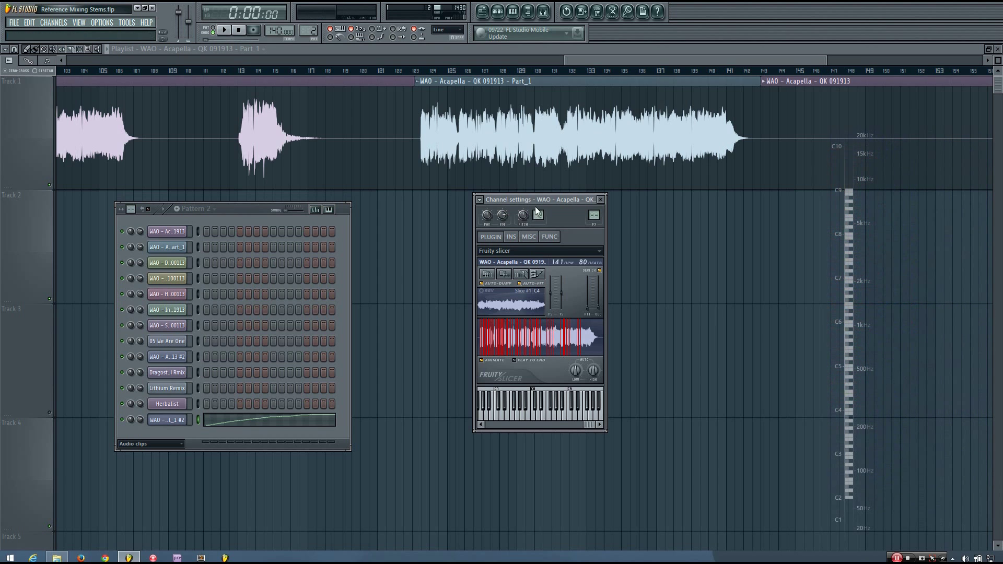
pyautogui.moveTo(542, 199); pyautogui.dragTo(546, 236)
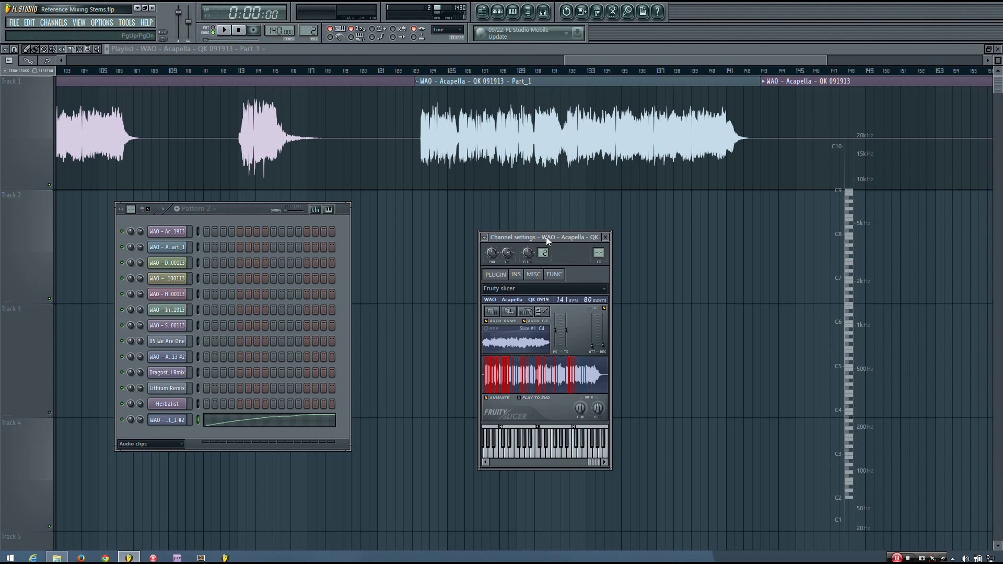
pyautogui.press('t')
pyautogui.press('t')
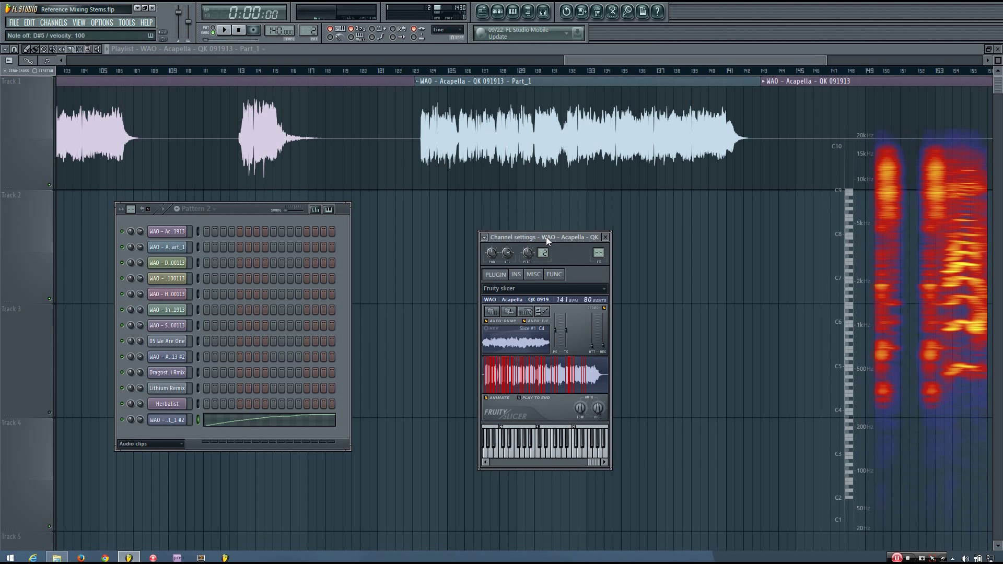
pyautogui.press('i')
pyautogui.press('i')
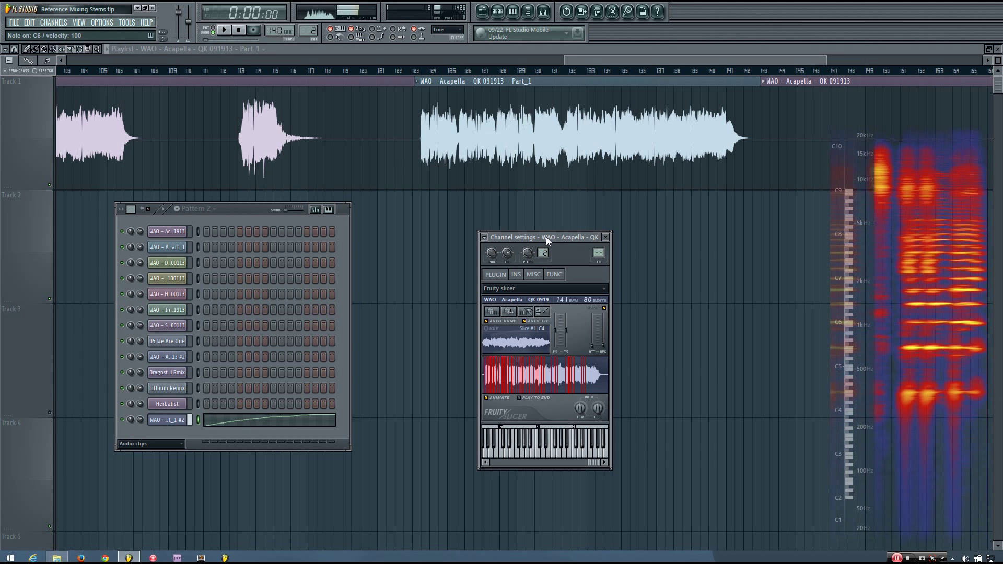
pyautogui.press('i')
pyautogui.press('i')
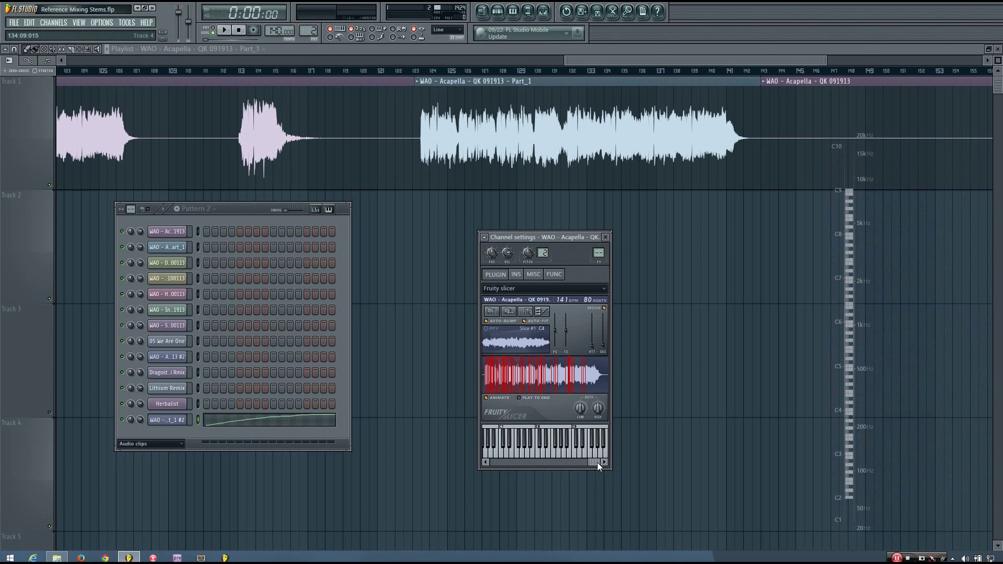
pyautogui.moveTo(597, 462); pyautogui.dragTo(475, 466)
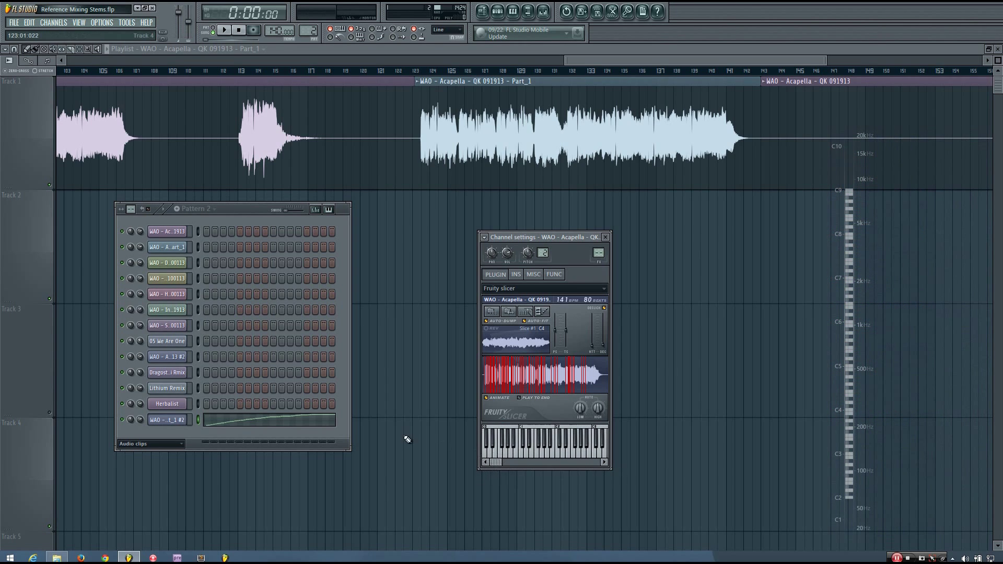
pyautogui.click(293, 421)
# Review the piano roll from Slice #1 up to the top slices, then close it
pyautogui.scroll(-5, 468, 264)
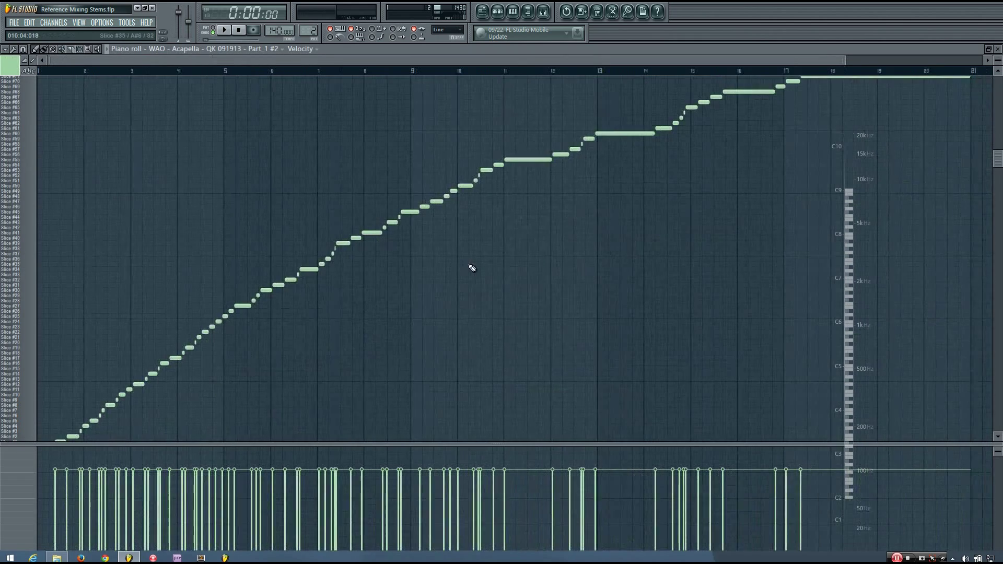
pyautogui.scroll(-5, 36, 313)
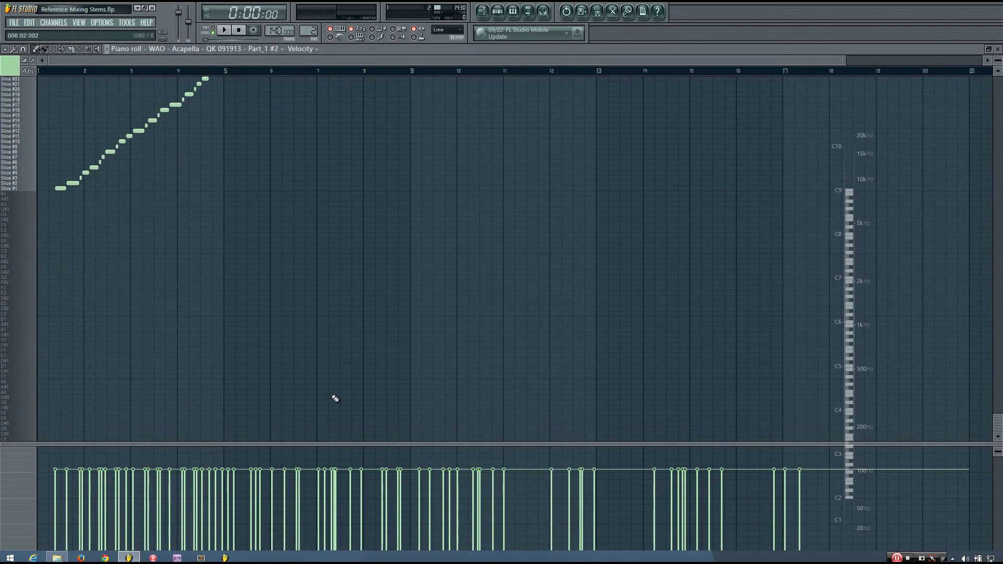
pyautogui.moveTo(996, 423); pyautogui.dragTo(997, 83)
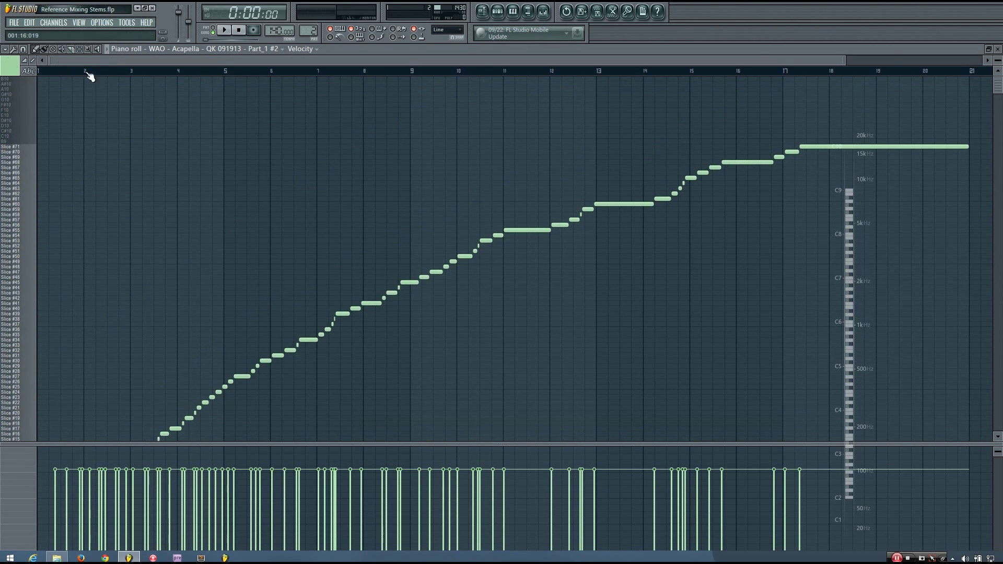
pyautogui.click(997, 49)
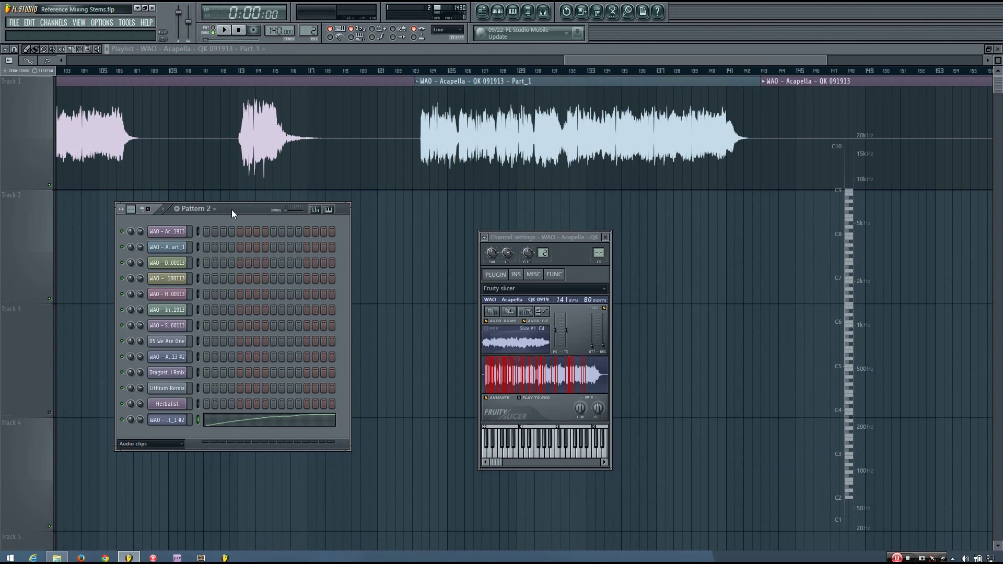
# Reopen the Piano roll to check the acapella's slice notes, then hide it again with F7
pyautogui.click(303, 421)
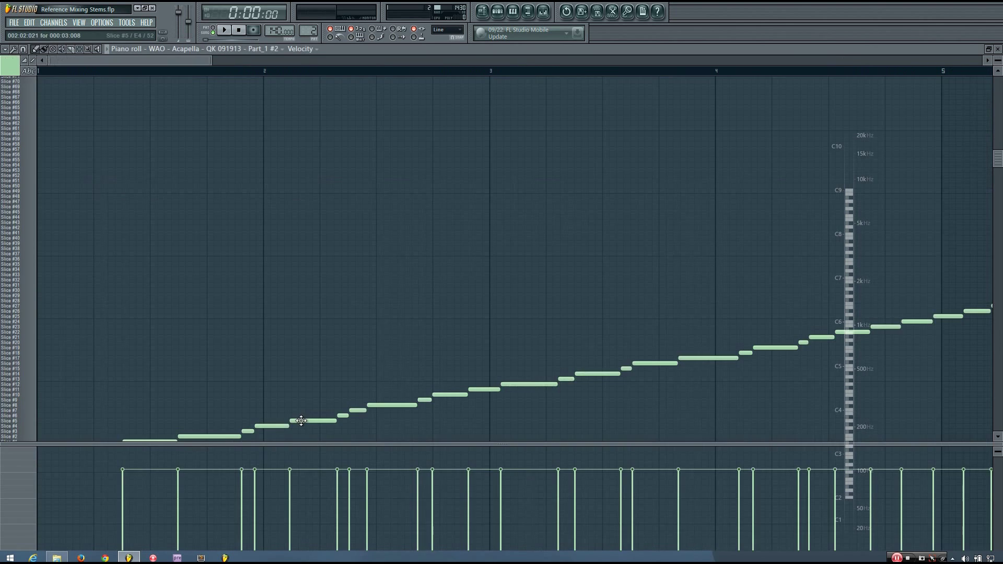
pyautogui.scroll(-3, 371, 300)
pyautogui.scroll(-3, 371, 300)
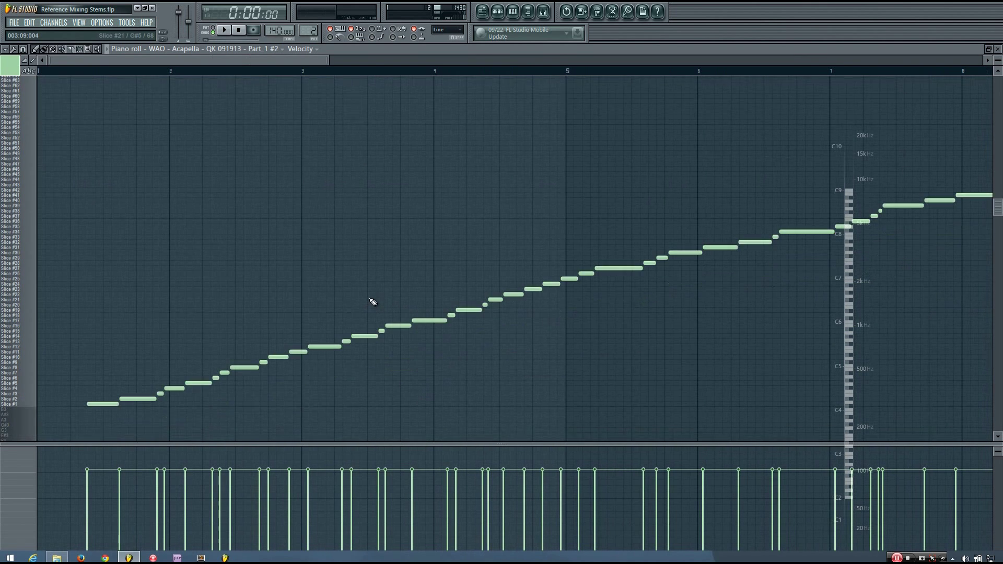
pyautogui.press('F7')
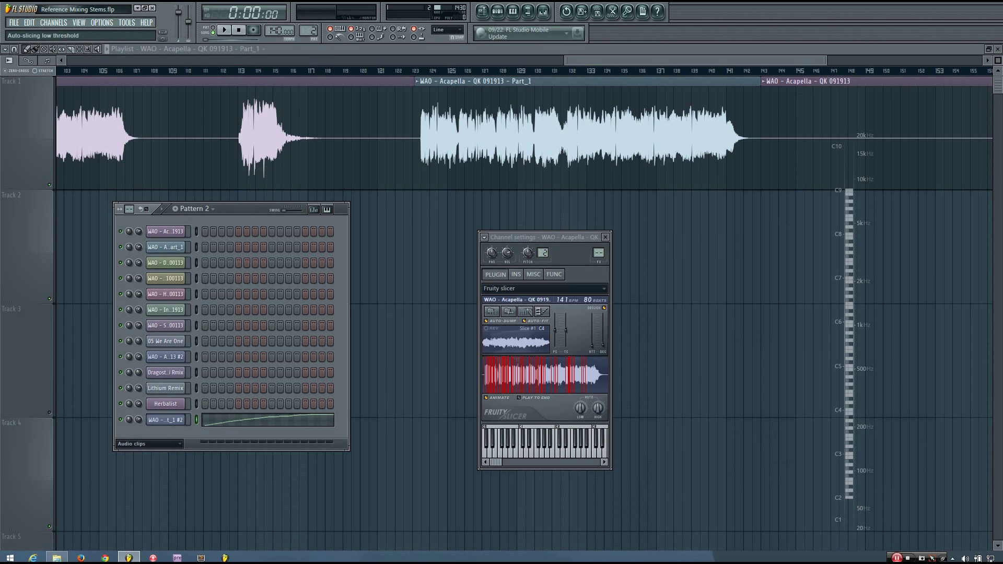
# Tune the low and high thresholds into a denser slice set and audition a chop
pyautogui.moveTo(580, 408); pyautogui.dragTo(580, 418)
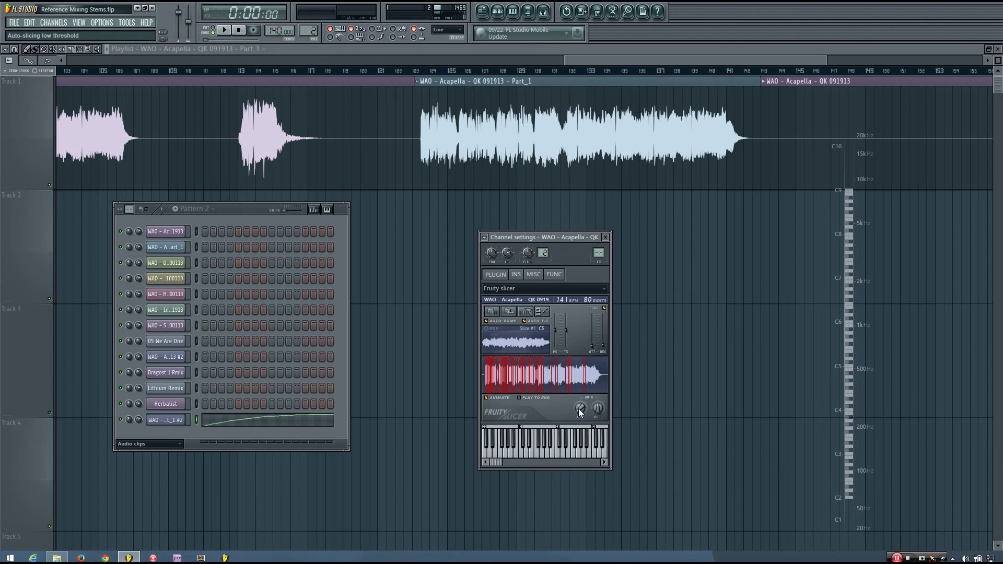
pyautogui.moveTo(597, 408); pyautogui.dragTo(598, 401)
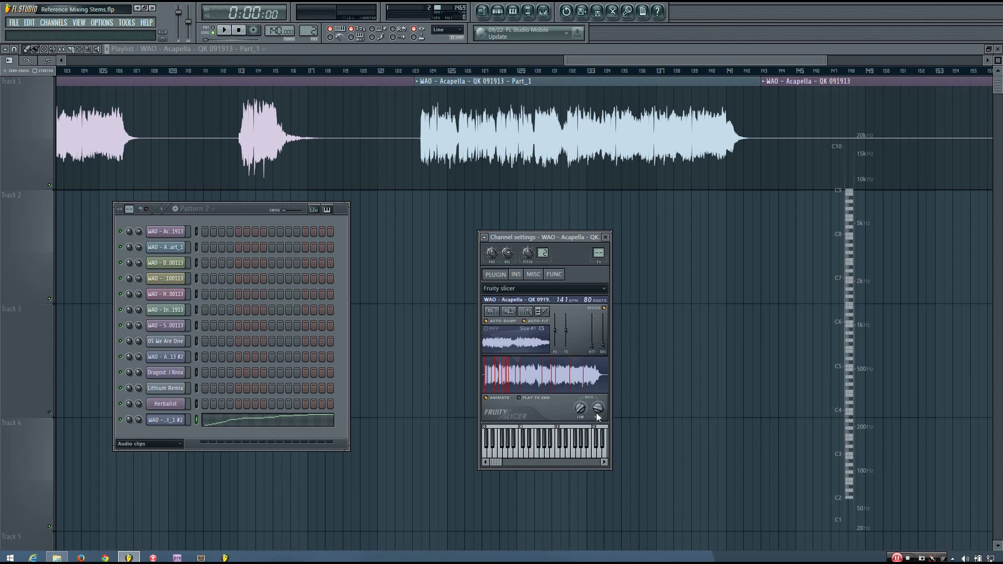
pyautogui.moveTo(597, 408); pyautogui.dragTo(597, 420)
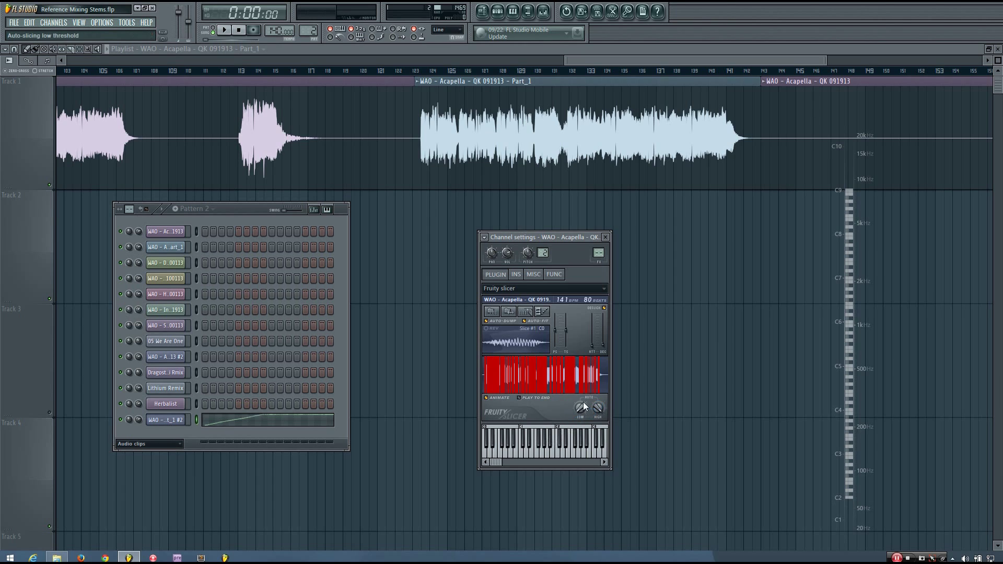
pyautogui.moveTo(599, 406); pyautogui.dragTo(598, 418)
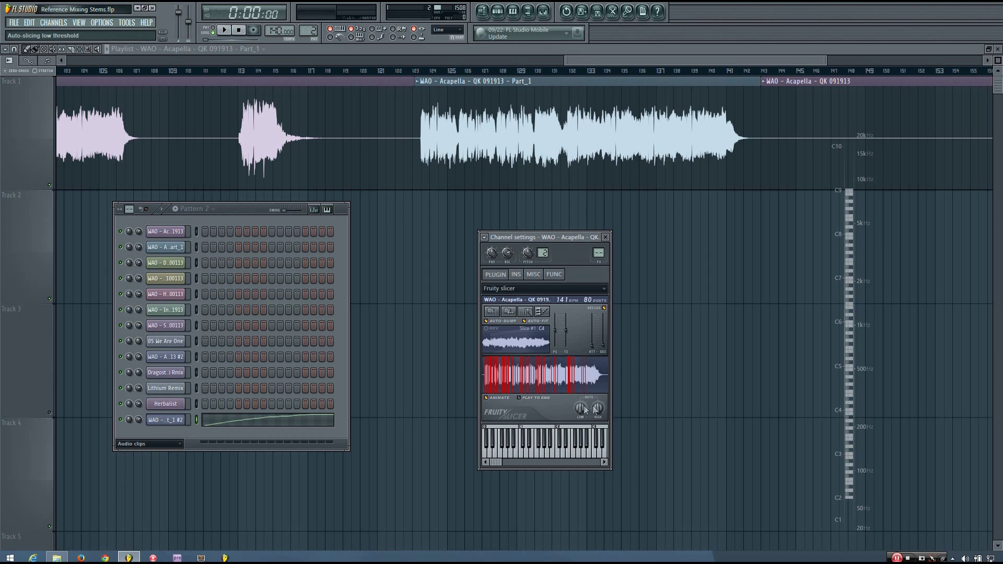
pyautogui.press('d')
pyautogui.moveTo(566, 243); pyautogui.dragTo(589, 211)
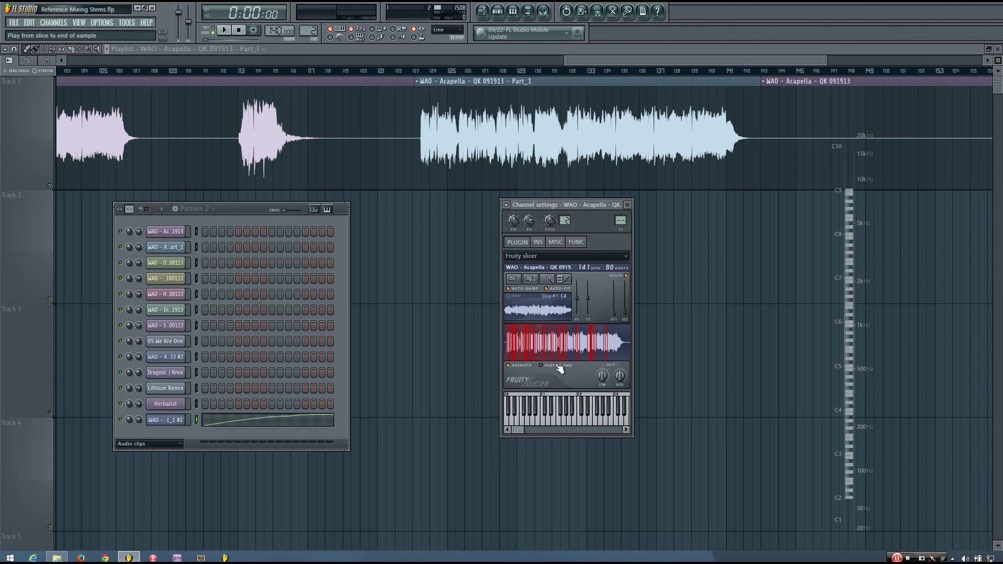
# Play the C5 slice, stop it with Z, then play it again
pyautogui.click(611, 414)
pyautogui.press('z')
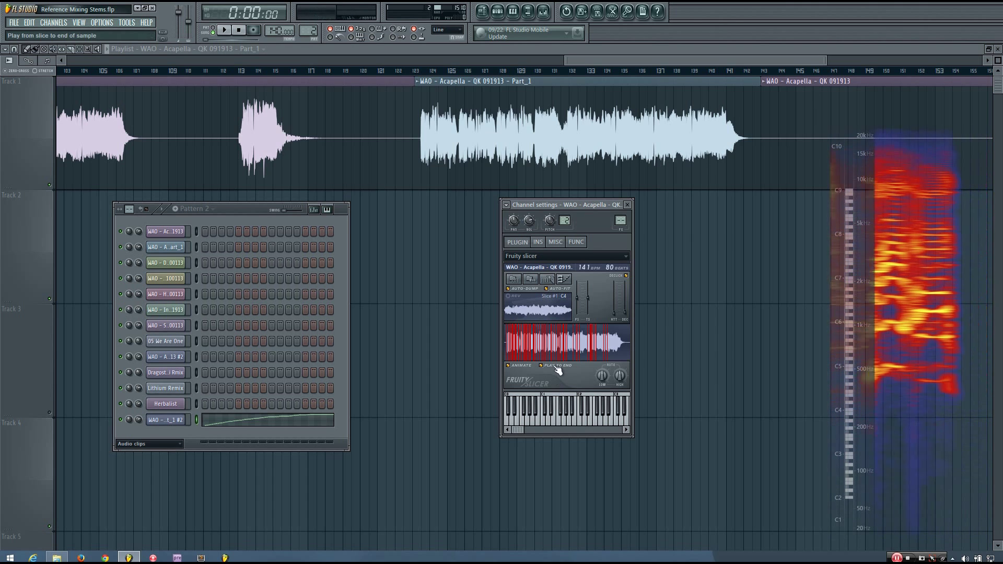
pyautogui.press('z')
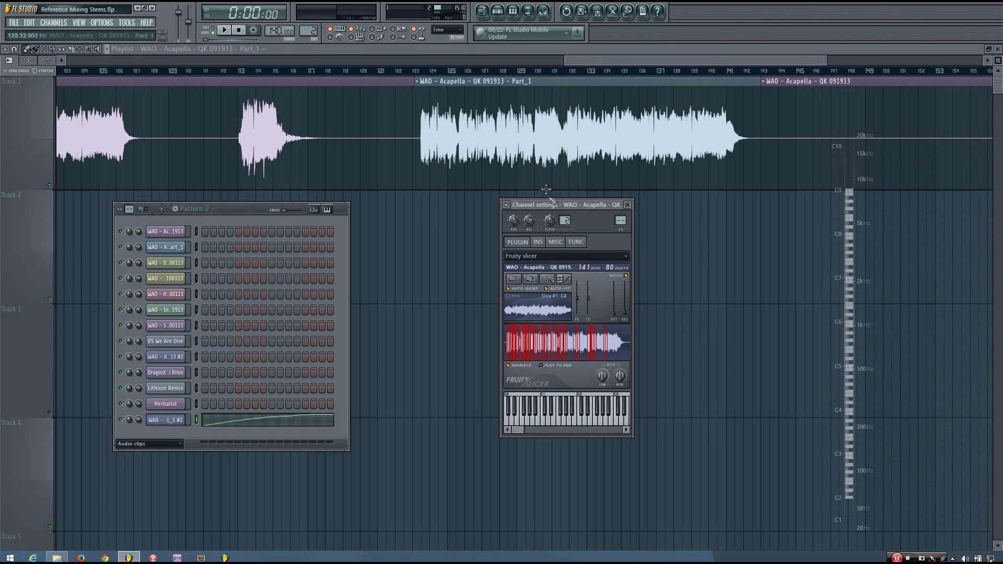
# Reposition the Channel settings window and raise the high threshold so Slice #1 maps to C0
pyautogui.moveTo(541, 205); pyautogui.dragTo(492, 215)
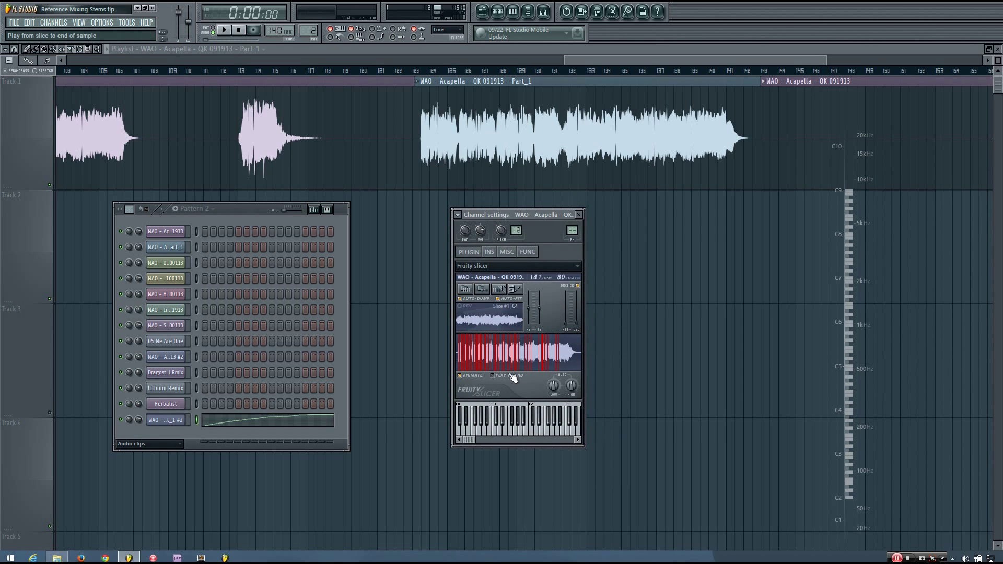
pyautogui.moveTo(517, 215); pyautogui.dragTo(499, 220)
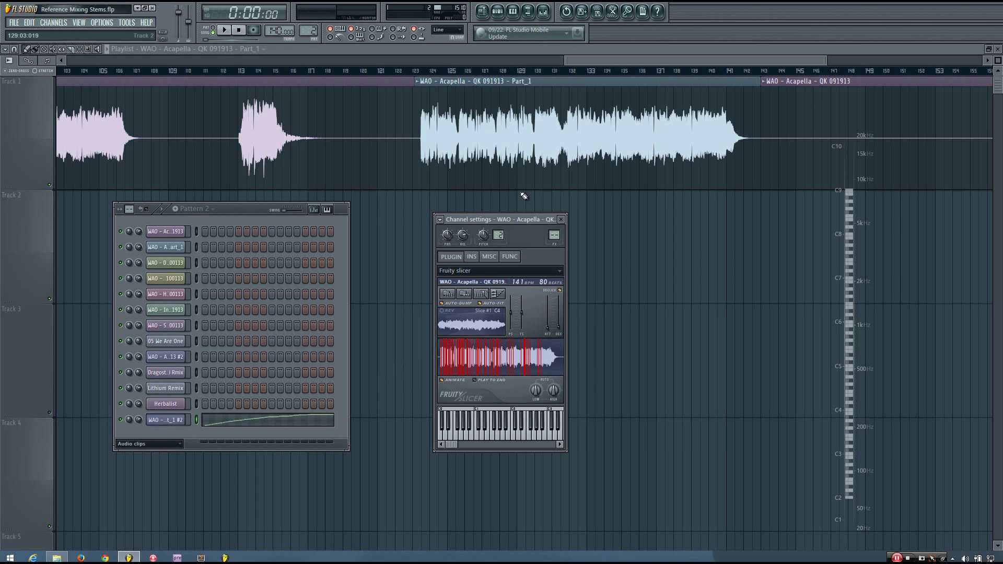
pyautogui.moveTo(524, 219); pyautogui.dragTo(520, 228)
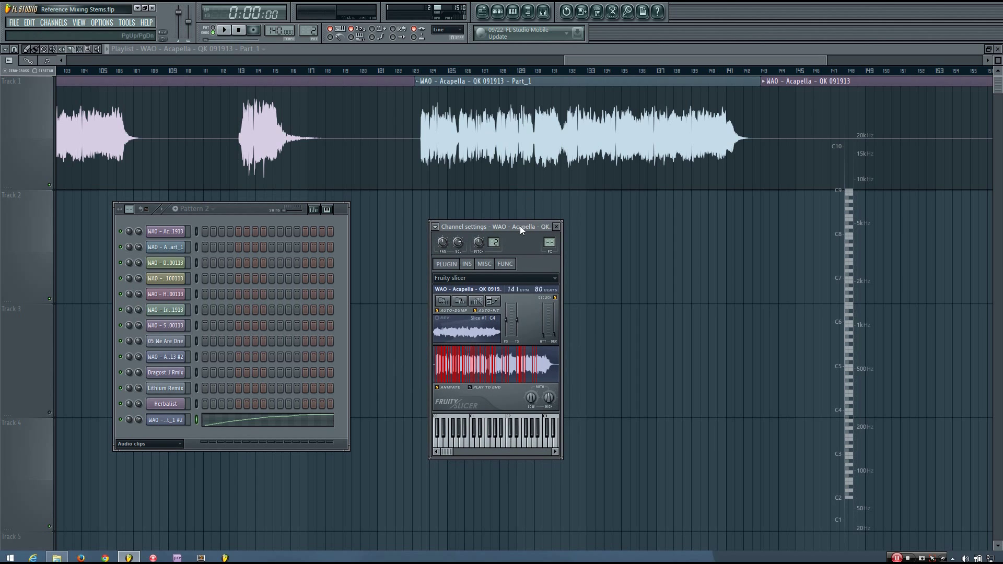
pyautogui.moveTo(520, 228); pyautogui.dragTo(565, 208)
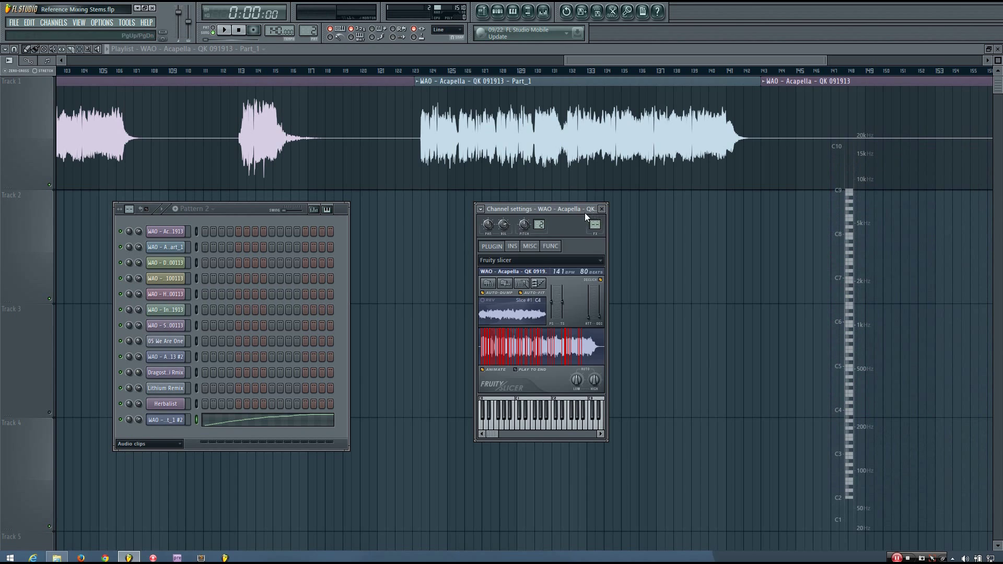
pyautogui.moveTo(584, 211); pyautogui.dragTo(545, 242)
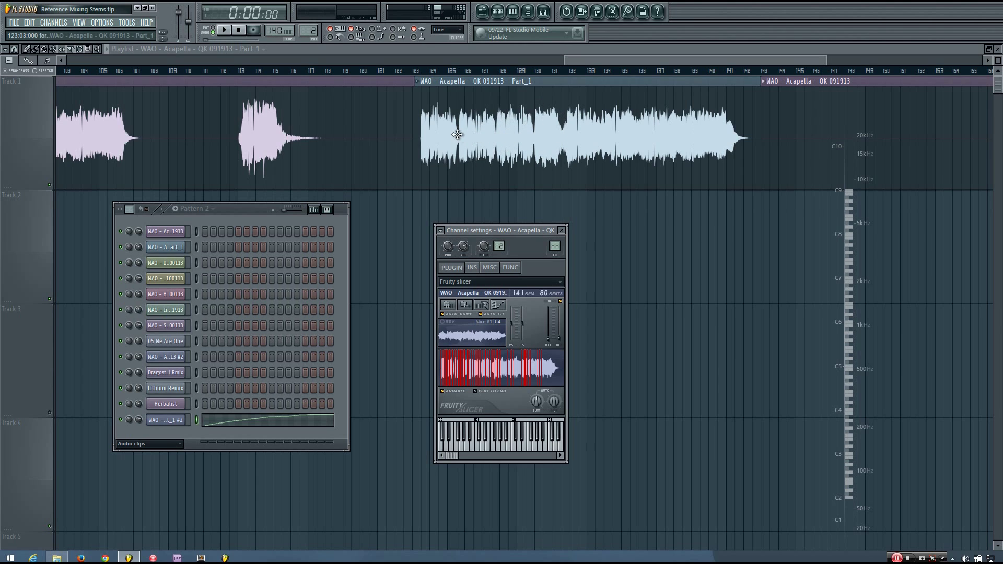
pyautogui.moveTo(523, 231); pyautogui.dragTo(544, 224)
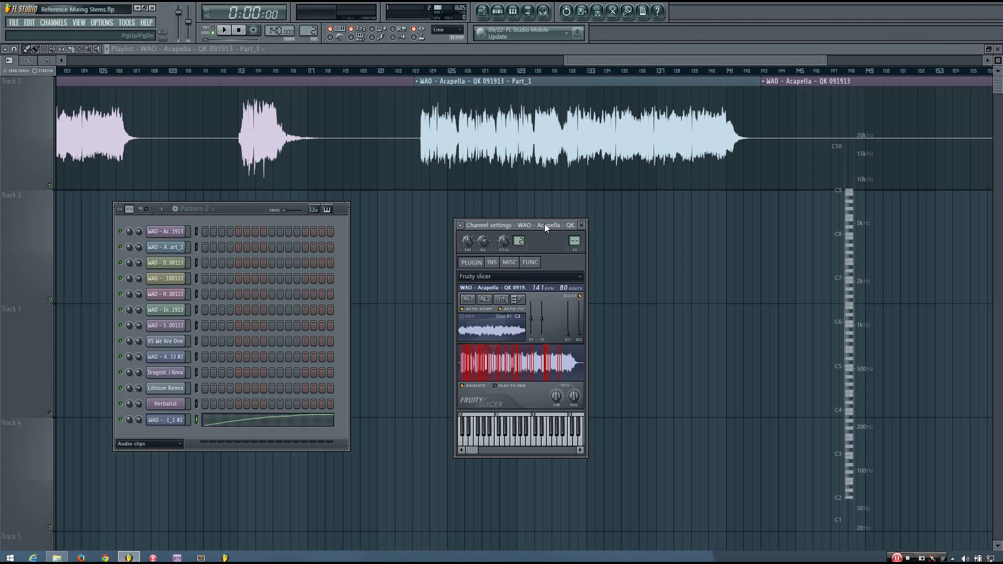
pyautogui.moveTo(545, 224); pyautogui.dragTo(551, 213)
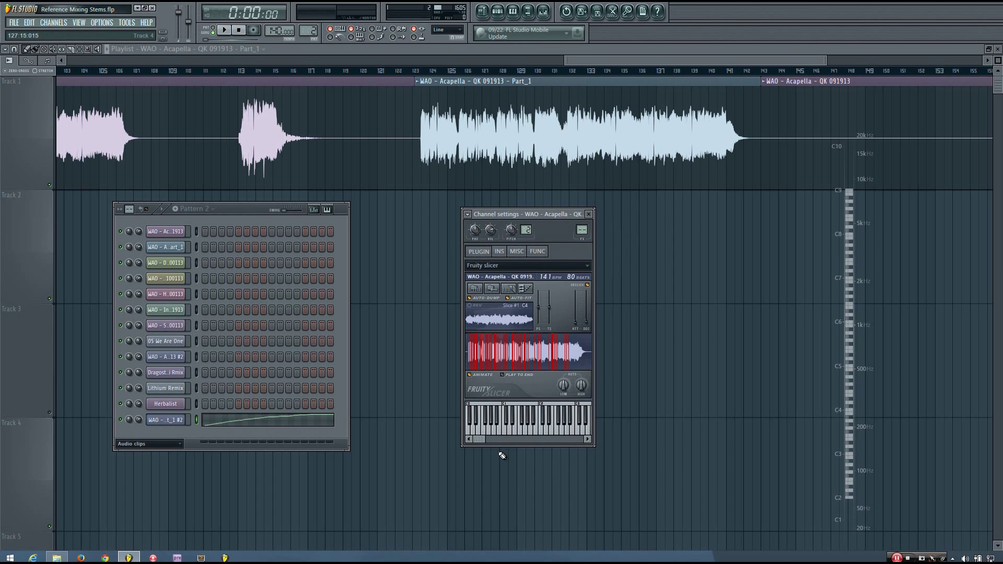
pyautogui.moveTo(583, 384); pyautogui.dragTo(582, 389)
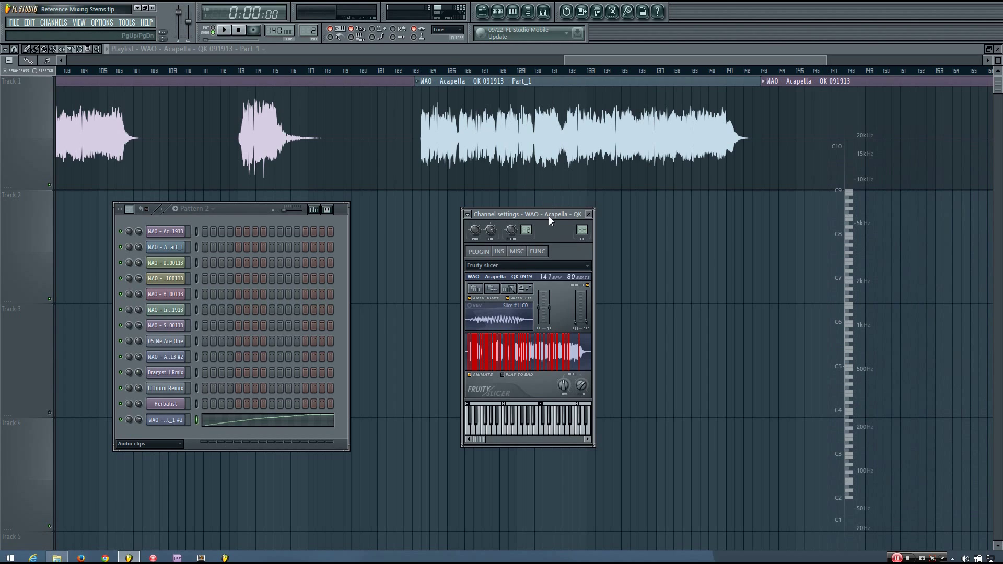
# Scroll the mini keyboard to the higher octaves, play a high-key slice, then scroll back
pyautogui.click(588, 438)
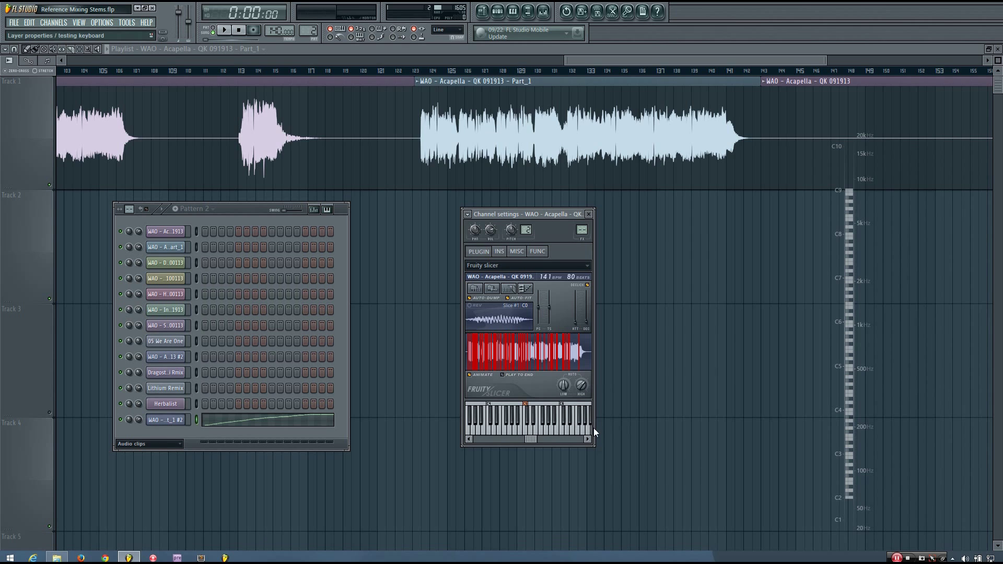
pyautogui.moveTo(530, 437); pyautogui.dragTo(563, 438)
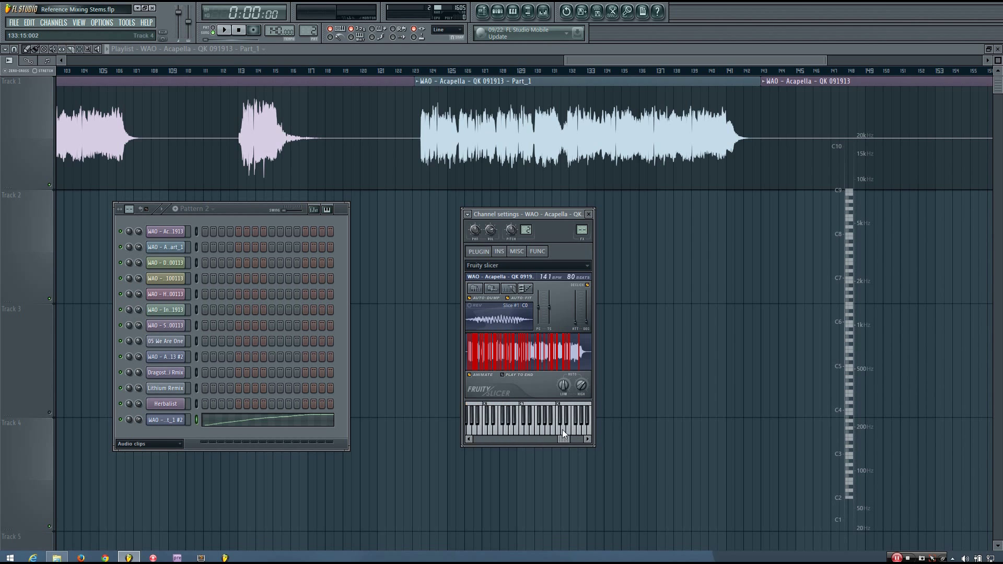
pyautogui.click(547, 433)
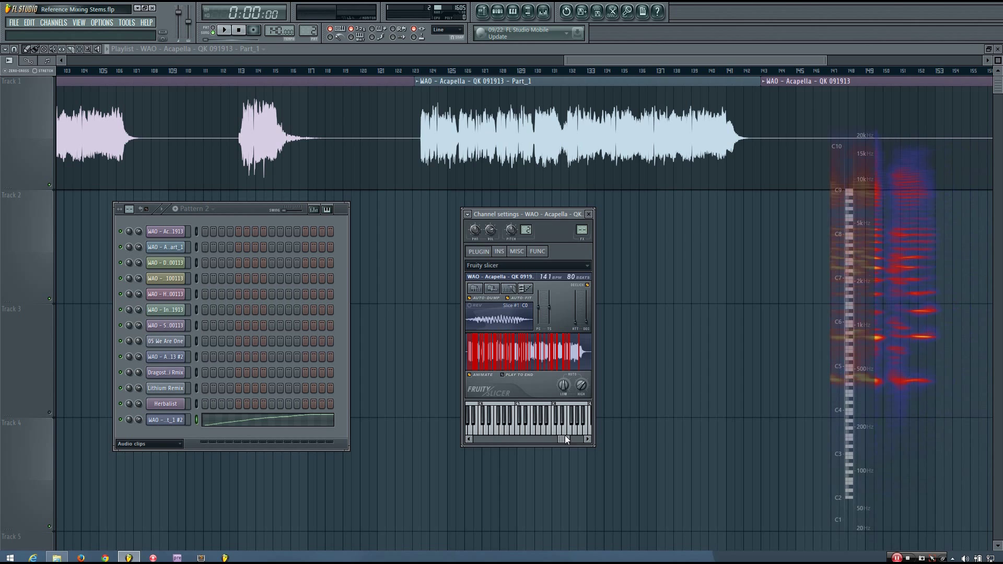
pyautogui.moveTo(565, 435); pyautogui.dragTo(526, 431)
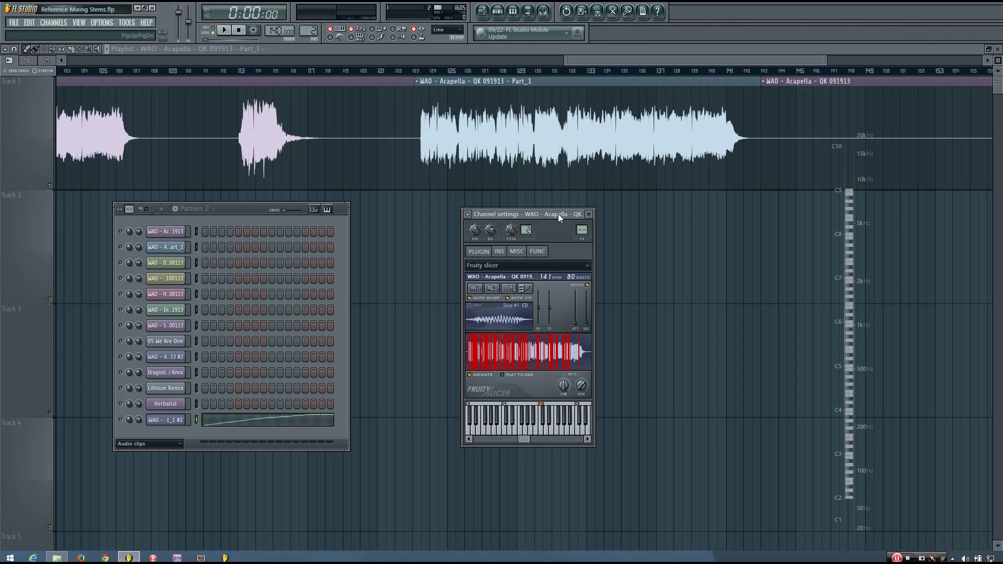
# Move the Channel settings window slightly left and lower on screen
pyautogui.moveTo(555, 217); pyautogui.dragTo(531, 223)
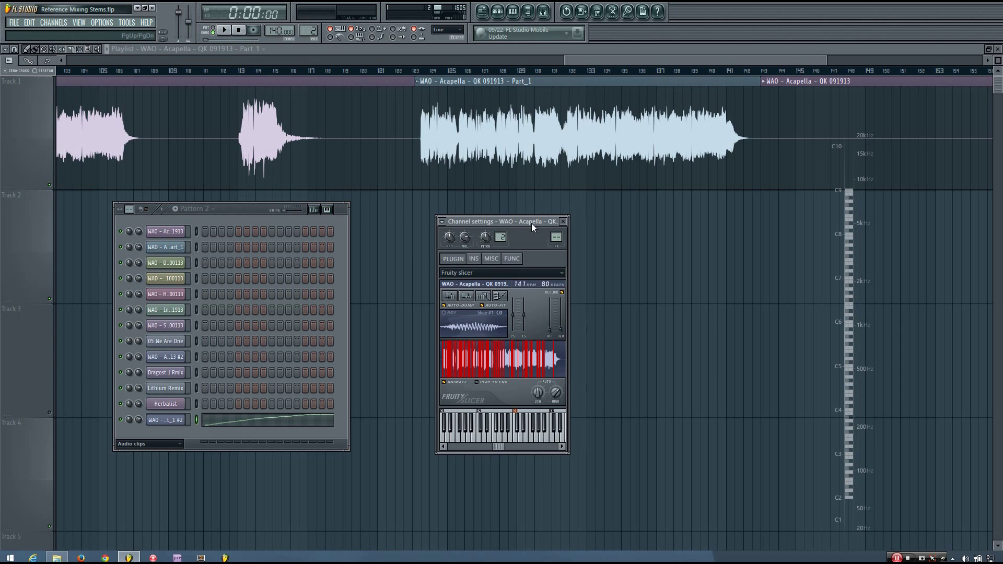
pyautogui.moveTo(532, 224); pyautogui.dragTo(506, 216)
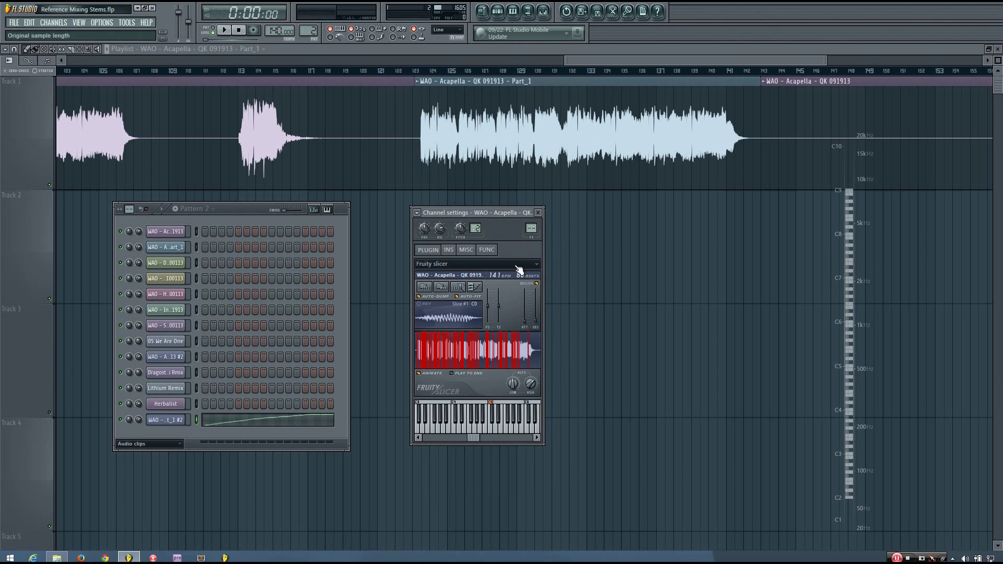
pyautogui.moveTo(513, 212)
pyautogui.mouseDown()
pyautogui.moveTo(508, 246)
pyautogui.moveTo(512, 219)
pyautogui.mouseUp()
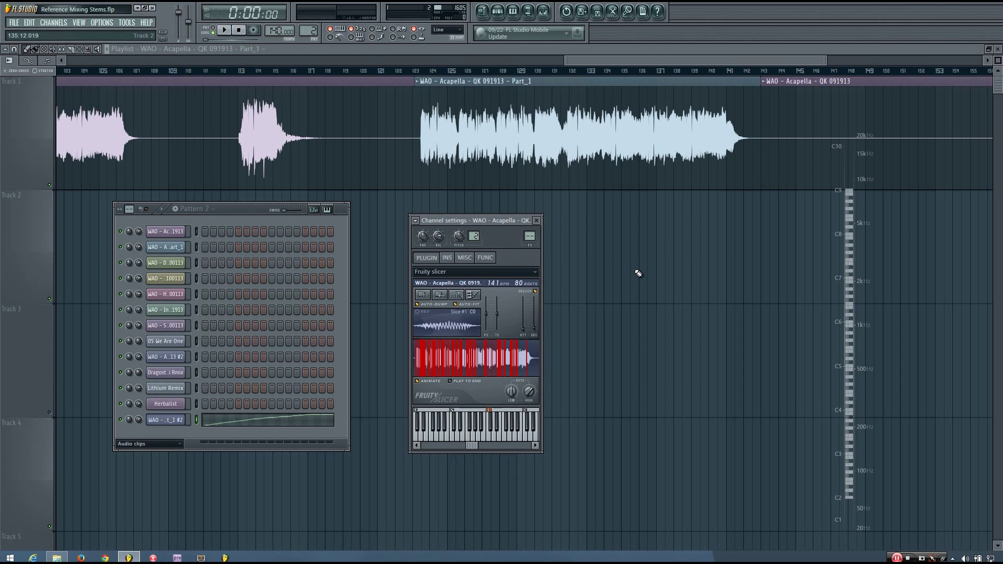